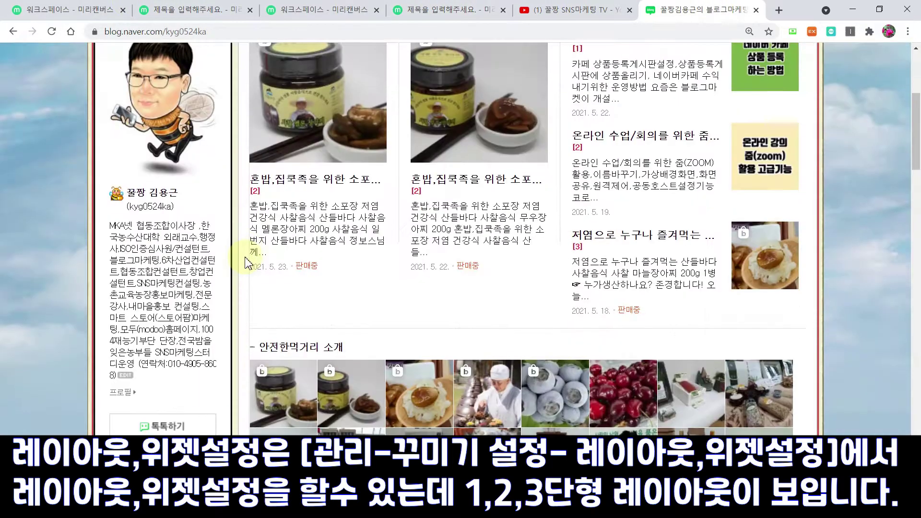
- Open the layout and widget settings (레이아웃·위젯 설정) in the blog's management pages
{"action": "scroll", "coordinate": [226, 283], "scroll_direction": "down", "scroll_amount": 5}
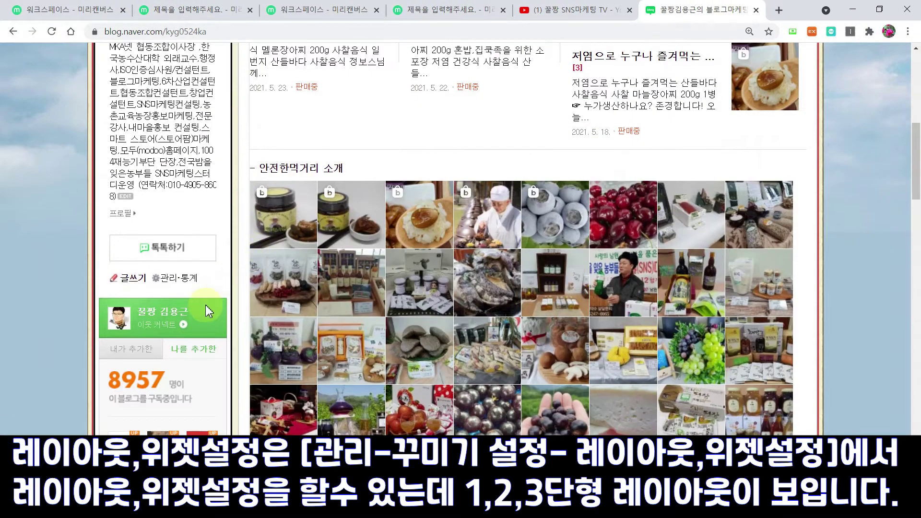
{"action": "left_click", "coordinate": [170, 286]}
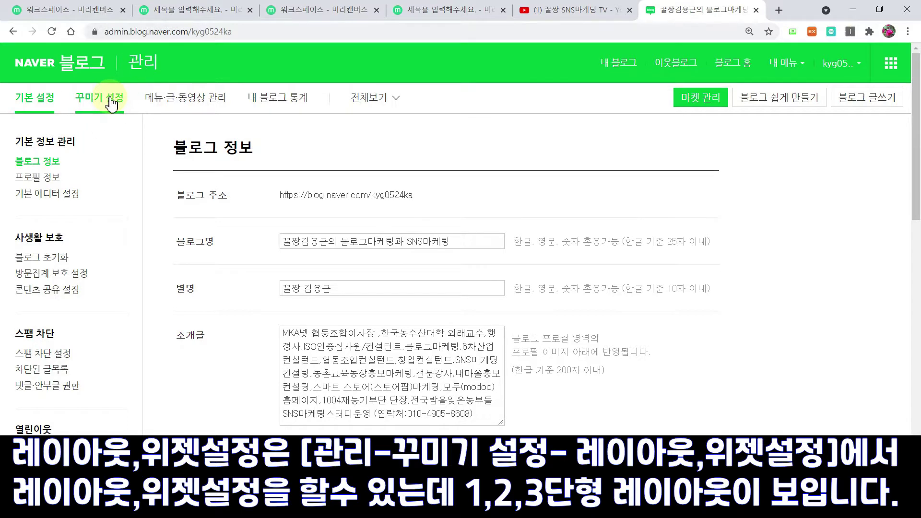
{"action": "left_click", "coordinate": [110, 102]}
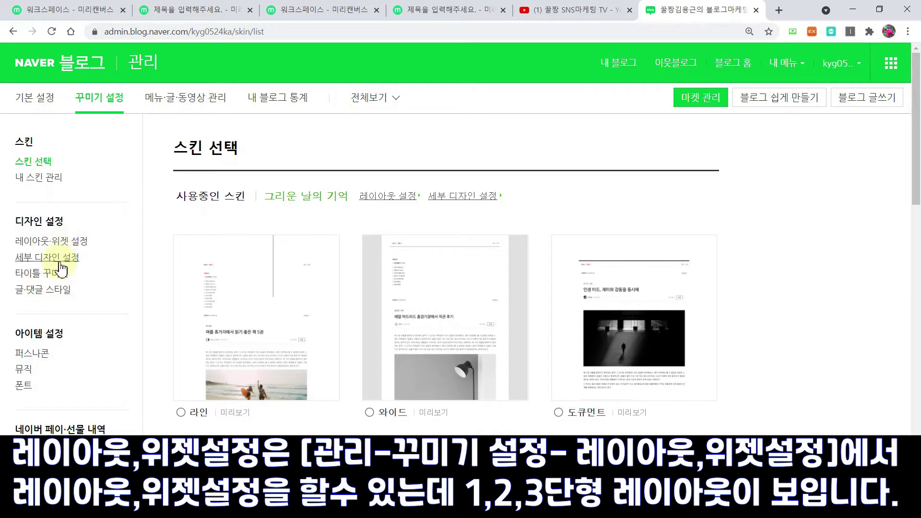
{"action": "left_click", "coordinate": [63, 245]}
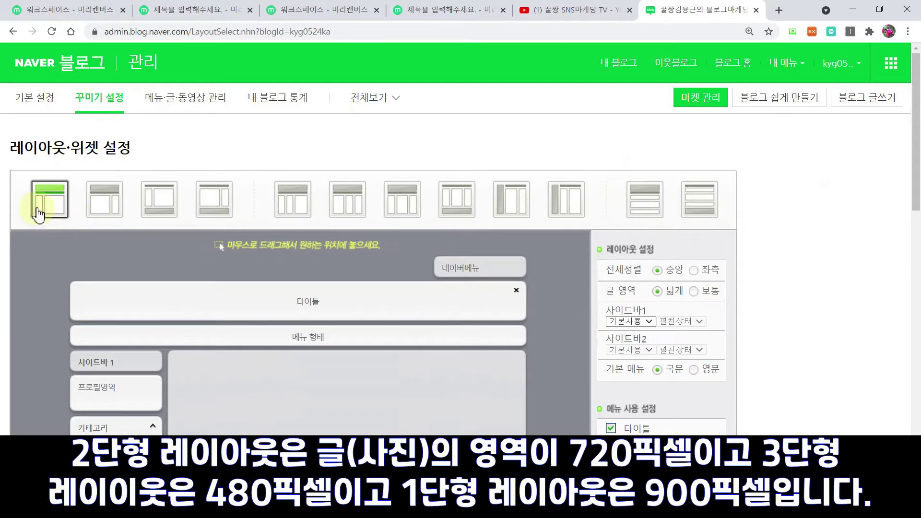
- Switch the blog to the first three-column layout and accept the layout change
{"action": "scroll", "coordinate": [260, 307], "scroll_direction": "down", "scroll_amount": 4}
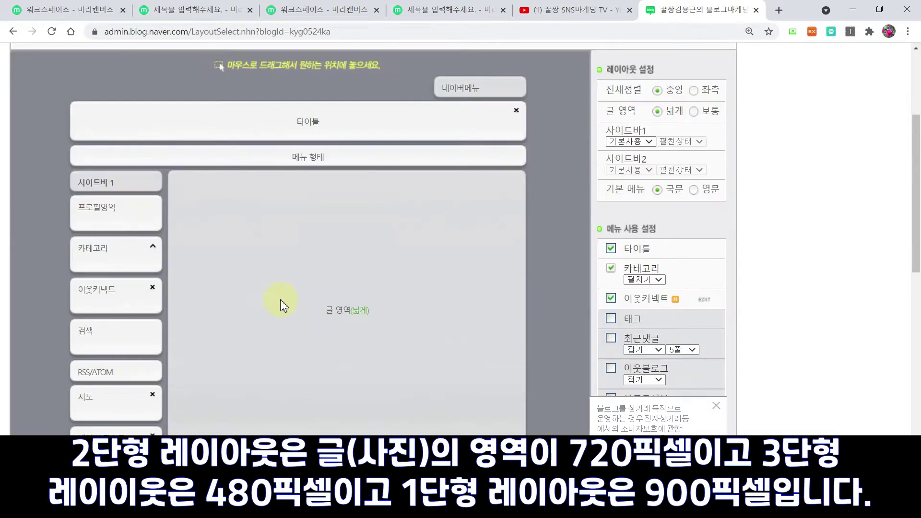
{"action": "scroll", "coordinate": [225, 303], "scroll_direction": "up", "scroll_amount": 4}
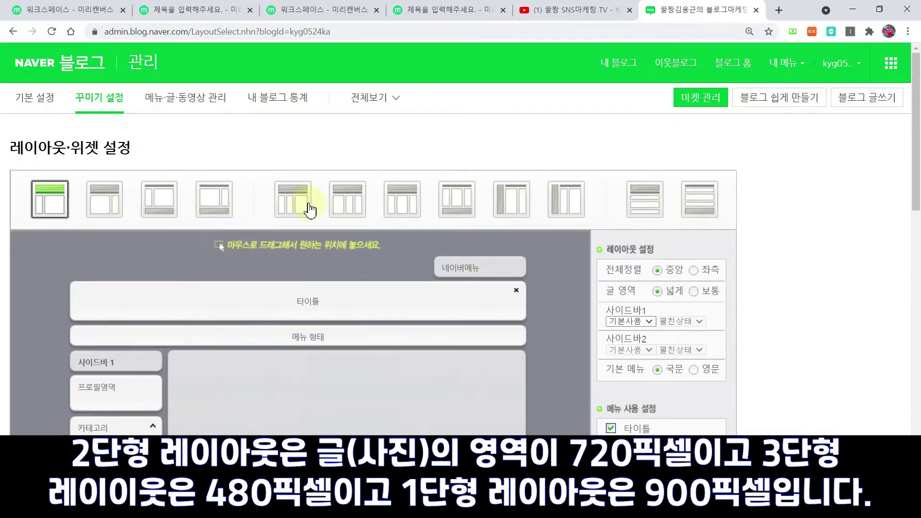
{"action": "left_click", "coordinate": [293, 207]}
{"action": "left_click", "coordinate": [522, 136]}
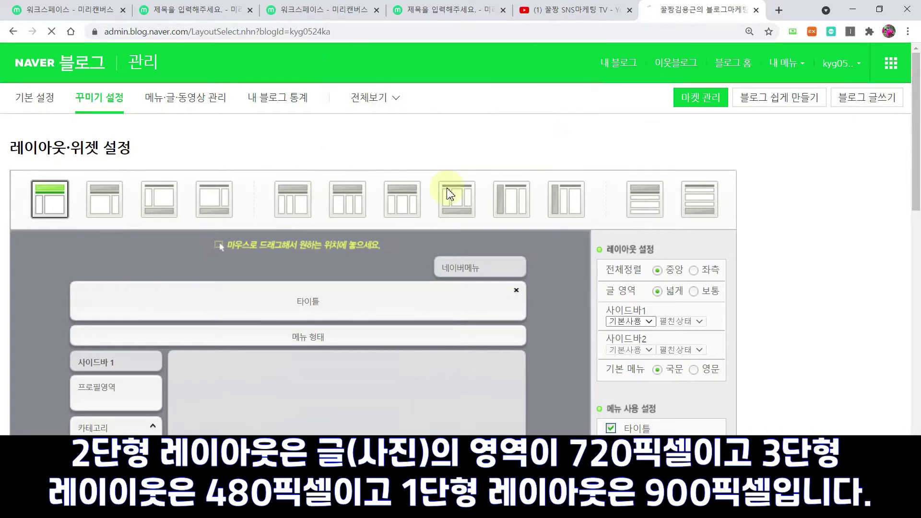
{"action": "scroll", "coordinate": [379, 228], "scroll_direction": "up", "scroll_amount": 4}
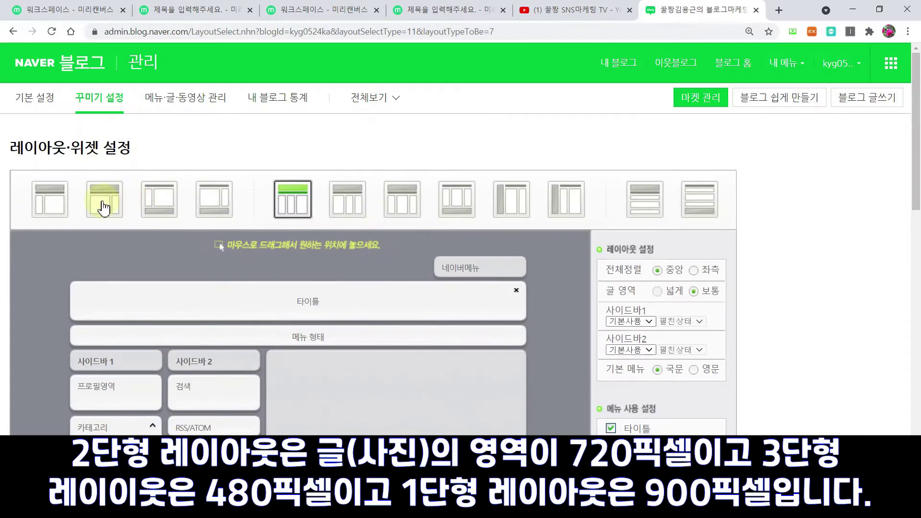
- Switch the blog to the first one-column layout and check its preview
{"action": "left_click", "coordinate": [642, 202]}
{"action": "left_click", "coordinate": [520, 131]}
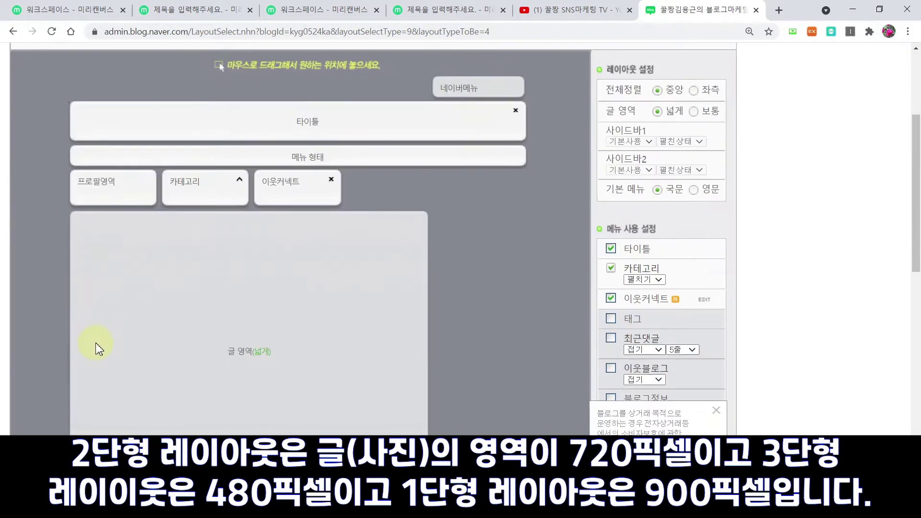
{"action": "scroll", "coordinate": [570, 307], "scroll_direction": "up", "scroll_amount": 4}
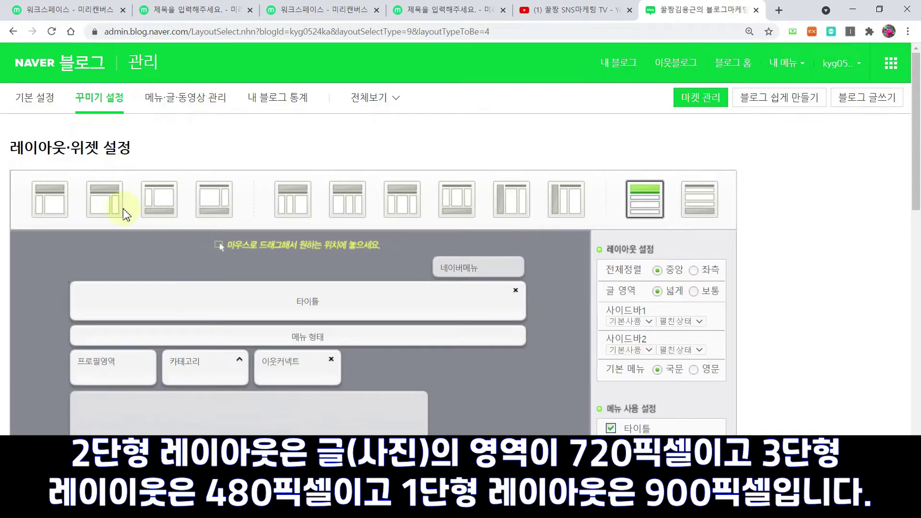
- Change the blog back to the first two-column layout and check its post area in the preview
{"action": "left_click", "coordinate": [53, 204]}
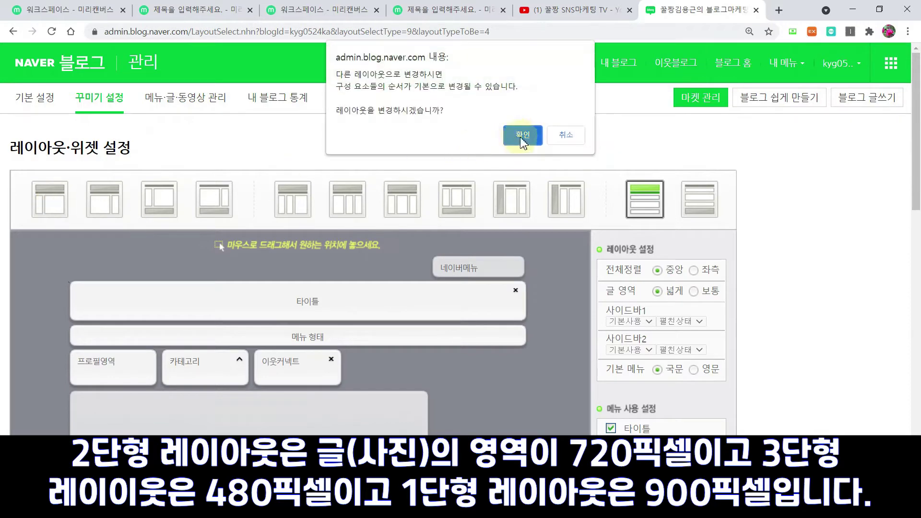
{"action": "left_click", "coordinate": [521, 133]}
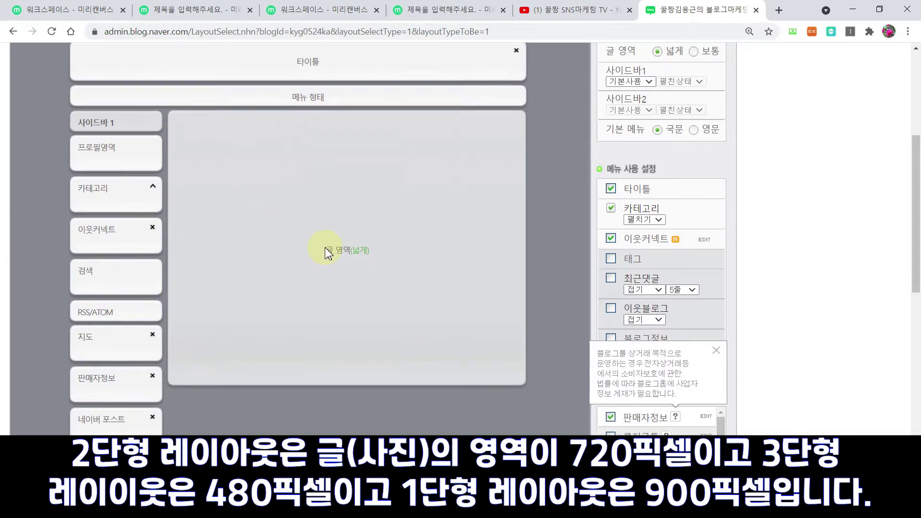
{"action": "scroll", "coordinate": [326, 252], "scroll_direction": "up", "scroll_amount": 5}
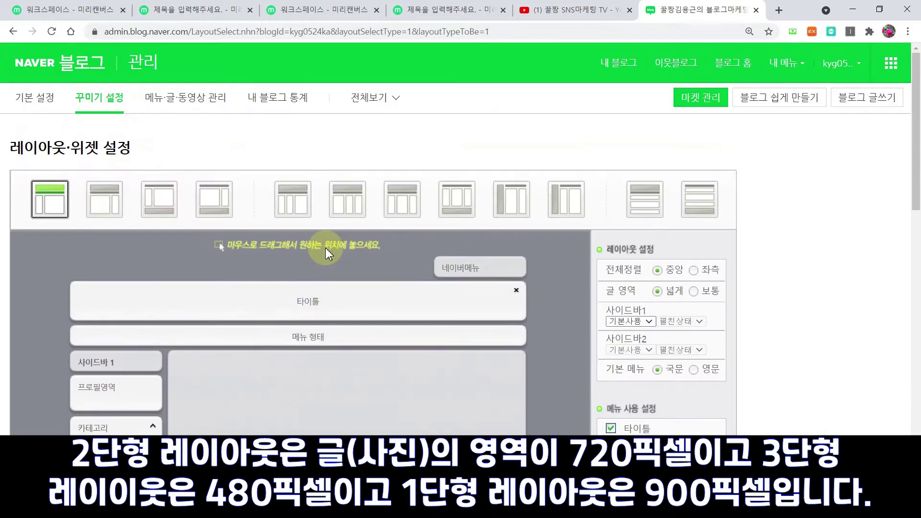
- Apply the first three-column layout again and check its two sidebars and post area
{"action": "left_click", "coordinate": [294, 199]}
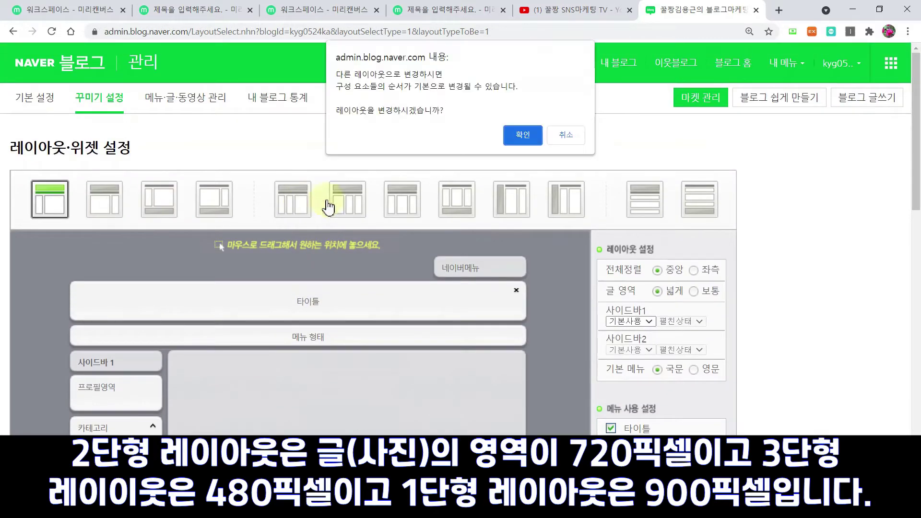
{"action": "left_click", "coordinate": [530, 129]}
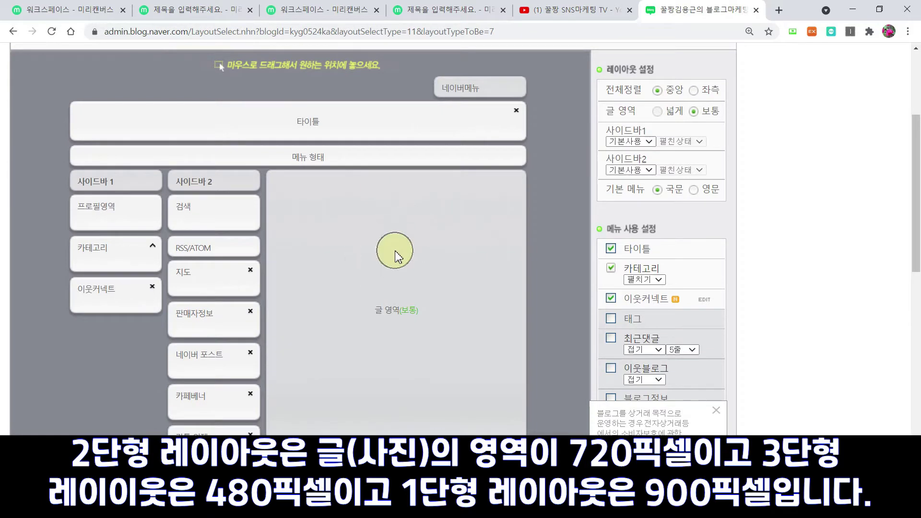
{"action": "scroll", "coordinate": [432, 242], "scroll_direction": "up", "scroll_amount": 5}
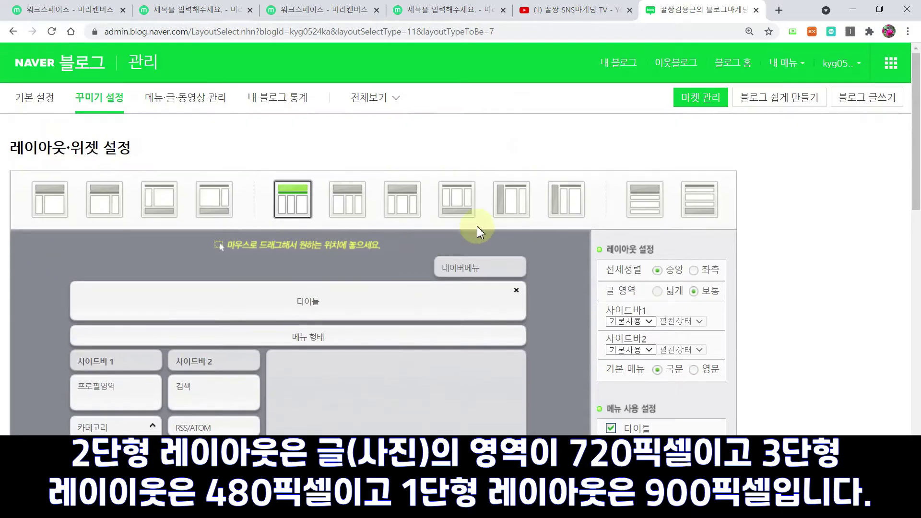
- Apply the first one-column layout again and check the widgets above and below its post area
{"action": "left_click", "coordinate": [693, 192]}
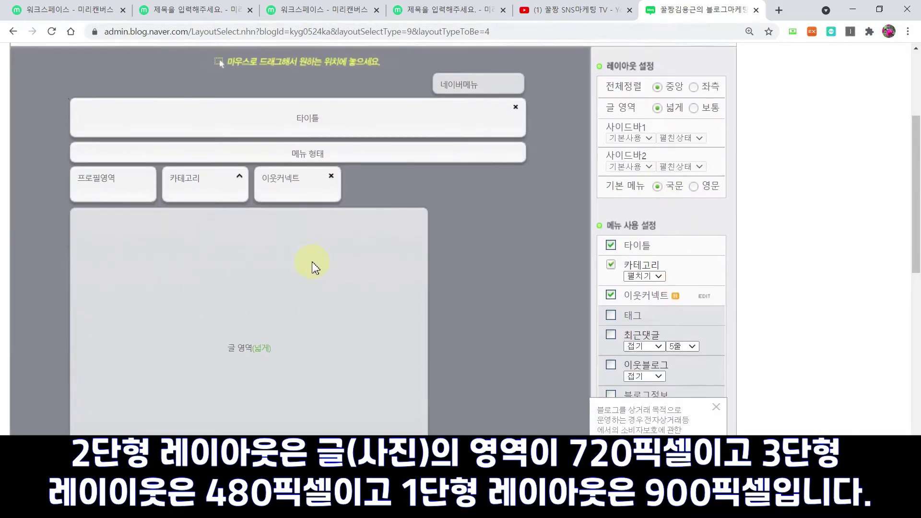
{"action": "scroll", "coordinate": [312, 266], "scroll_direction": "down", "scroll_amount": 3}
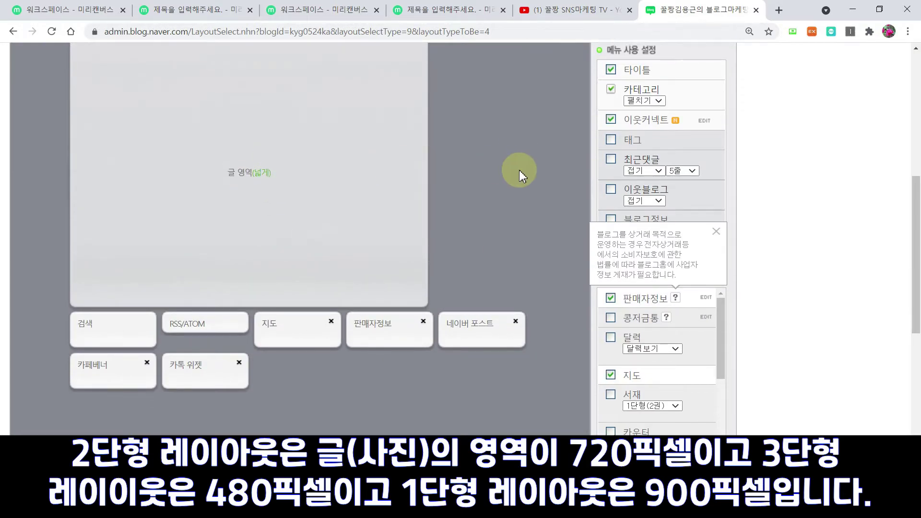
{"action": "scroll", "coordinate": [518, 170], "scroll_direction": "up", "scroll_amount": 6}
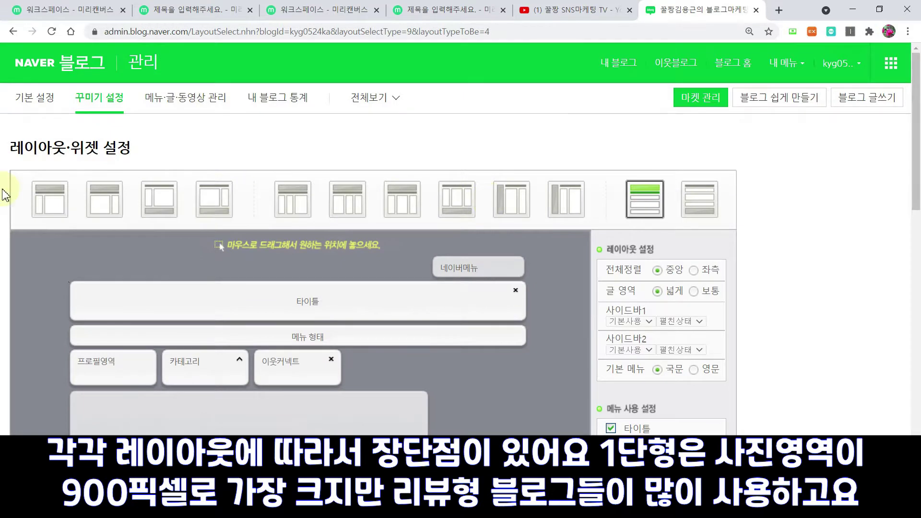
- Apply the first two-column layout, with the sidebar to the left of the post area, to the blog
{"action": "left_click", "coordinate": [61, 201]}
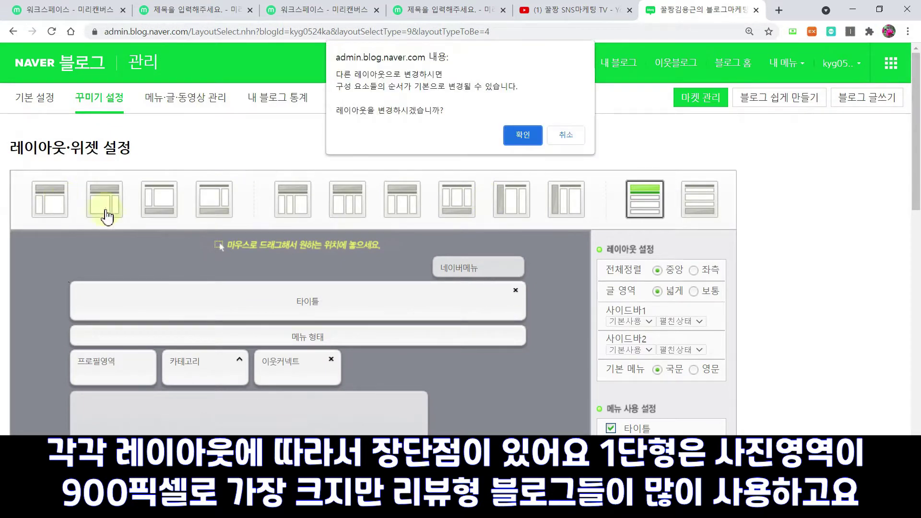
{"action": "left_click", "coordinate": [521, 135]}
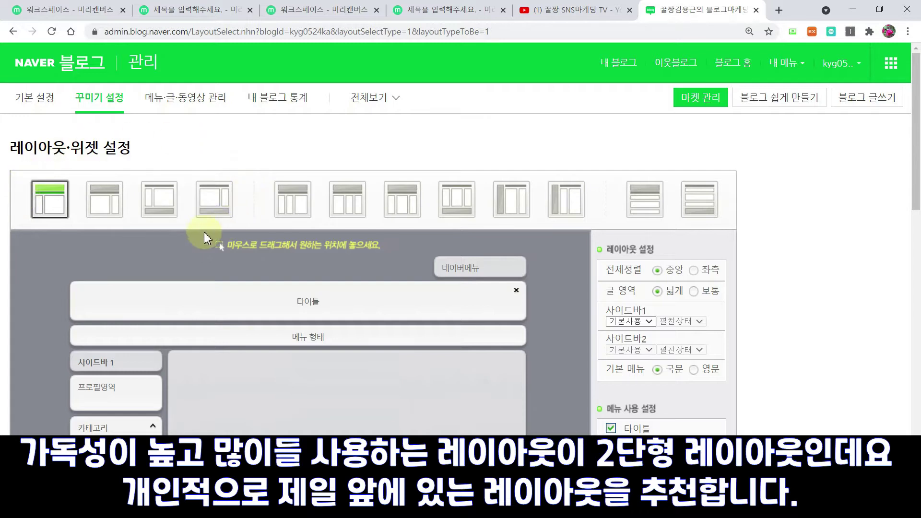
{"action": "scroll", "coordinate": [127, 223], "scroll_direction": "down", "scroll_amount": 3}
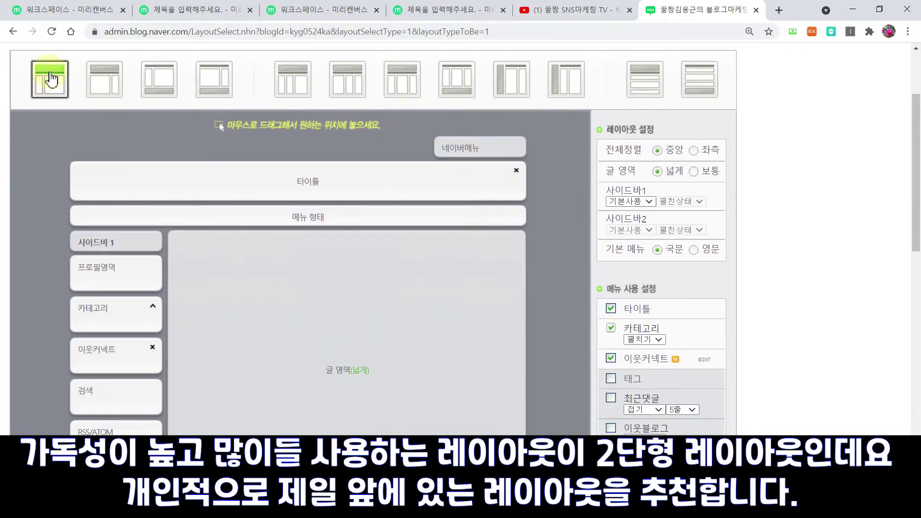
{"action": "left_click", "coordinate": [50, 79]}
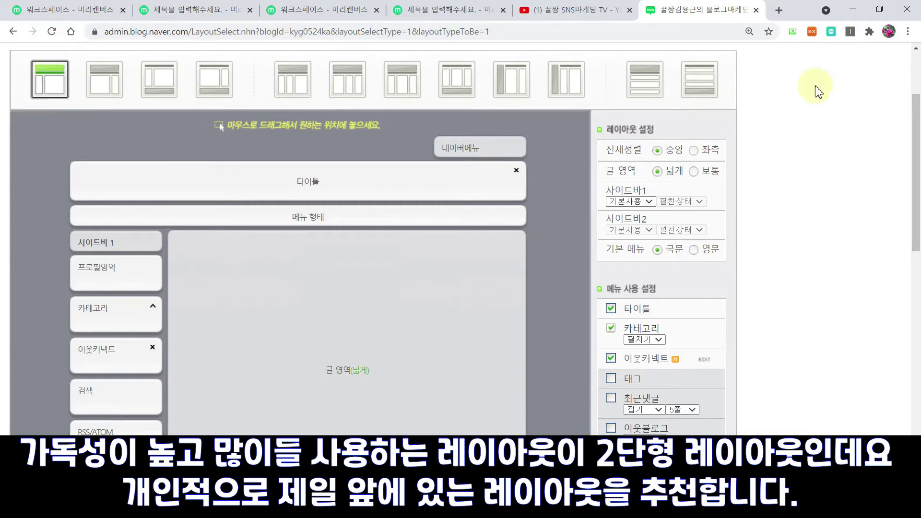
- Examine the position of the profile area (프로필영역) in the two-column layout preview
{"action": "scroll", "coordinate": [53, 82], "scroll_direction": "up", "scroll_amount": 3}
{"action": "scroll", "coordinate": [59, 190], "scroll_direction": "down", "scroll_amount": 2}
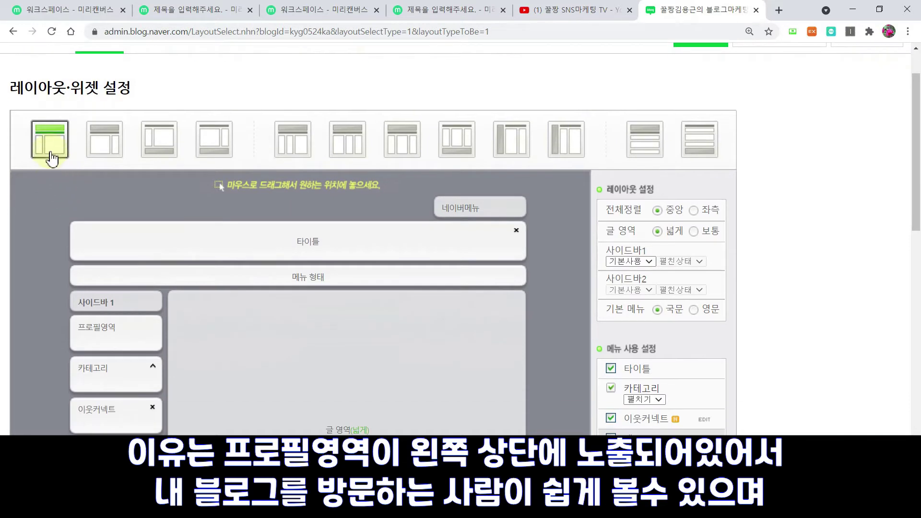
{"action": "scroll", "coordinate": [52, 146], "scroll_direction": "down", "scroll_amount": 2}
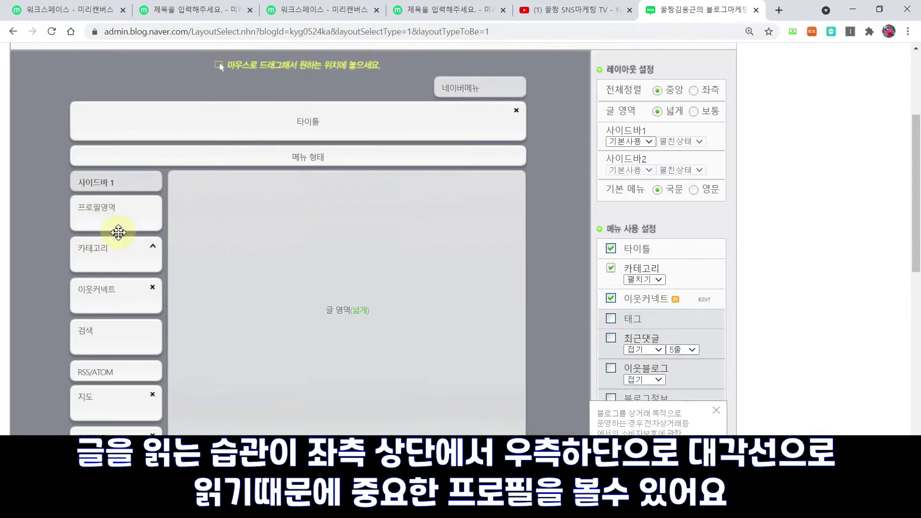
{"action": "left_click", "coordinate": [118, 219]}
{"action": "left_click", "coordinate": [117, 219]}
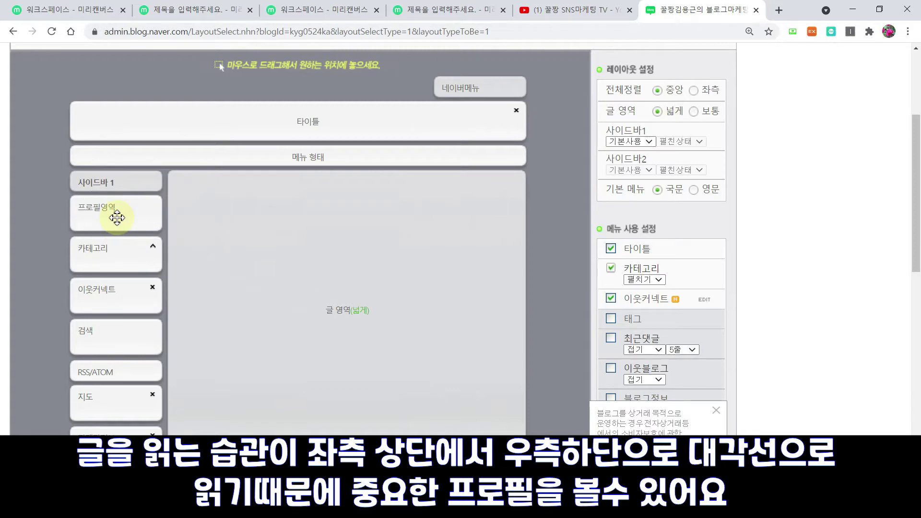
{"action": "scroll", "coordinate": [53, 242], "scroll_direction": "up", "scroll_amount": 4}
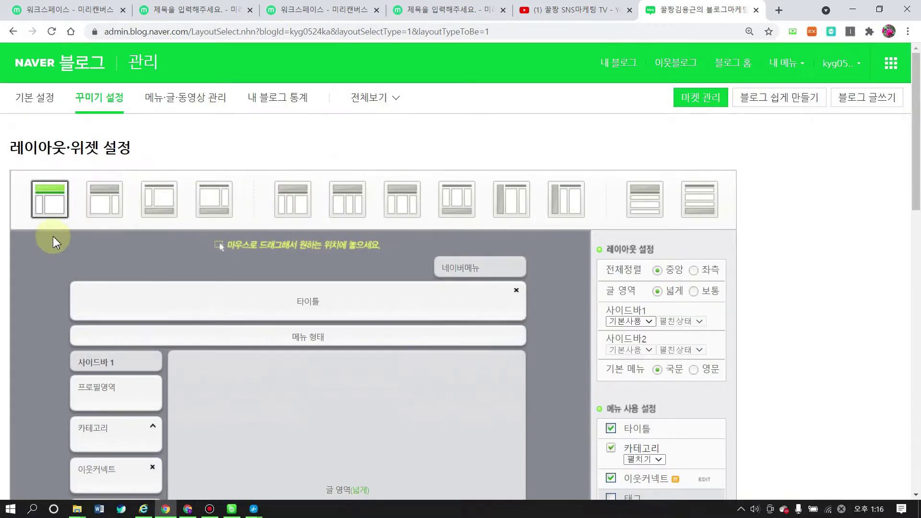
{"action": "left_click", "coordinate": [293, 204]}
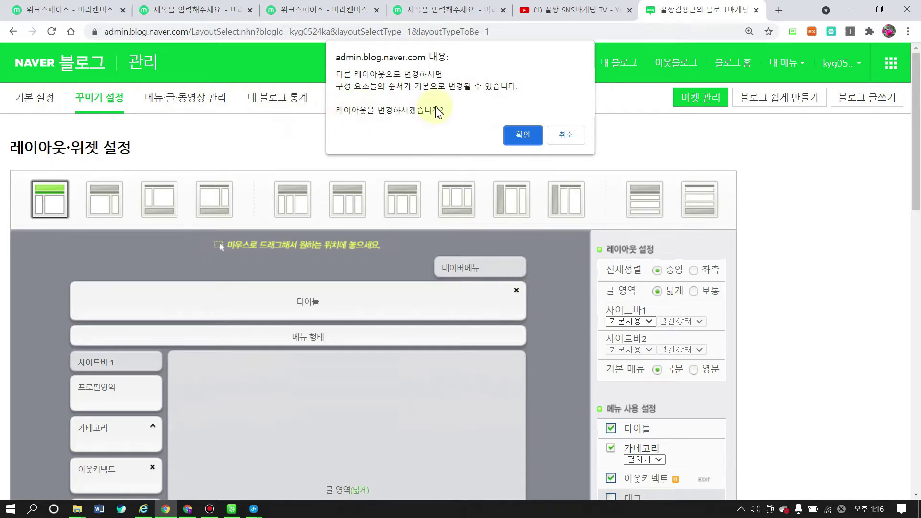
{"action": "left_click", "coordinate": [561, 136]}
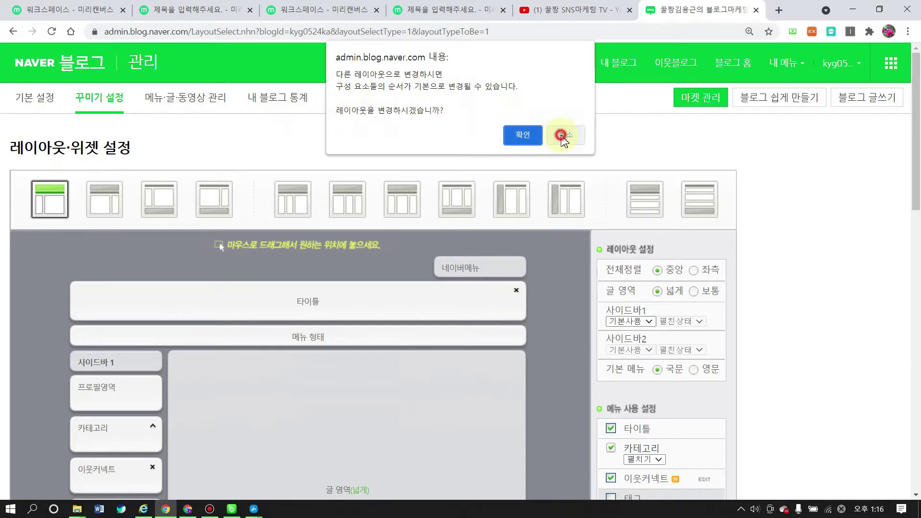
- Set the layout's overall alignment (전체정렬) to 중앙 and the basic menu (기본 메뉴) language to 국문
{"action": "scroll", "coordinate": [274, 242], "scroll_direction": "down", "scroll_amount": 1}
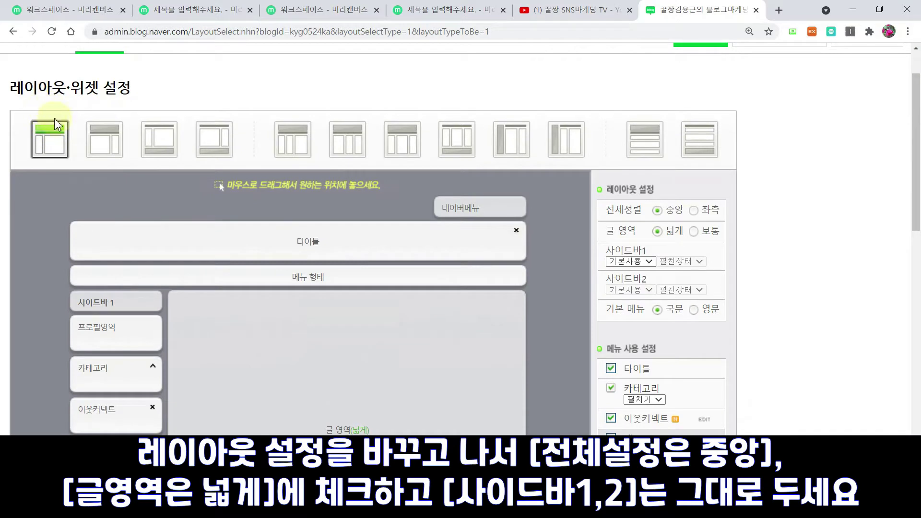
{"action": "scroll", "coordinate": [613, 211], "scroll_direction": "down", "scroll_amount": 2}
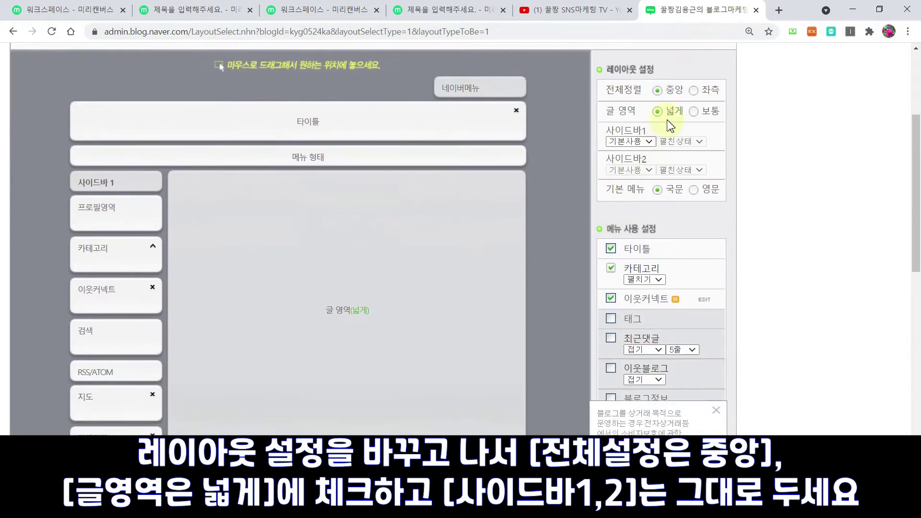
{"action": "left_click", "coordinate": [670, 92]}
{"action": "scroll", "coordinate": [627, 144], "scroll_direction": "down", "scroll_amount": 1}
{"action": "left_click", "coordinate": [628, 136]}
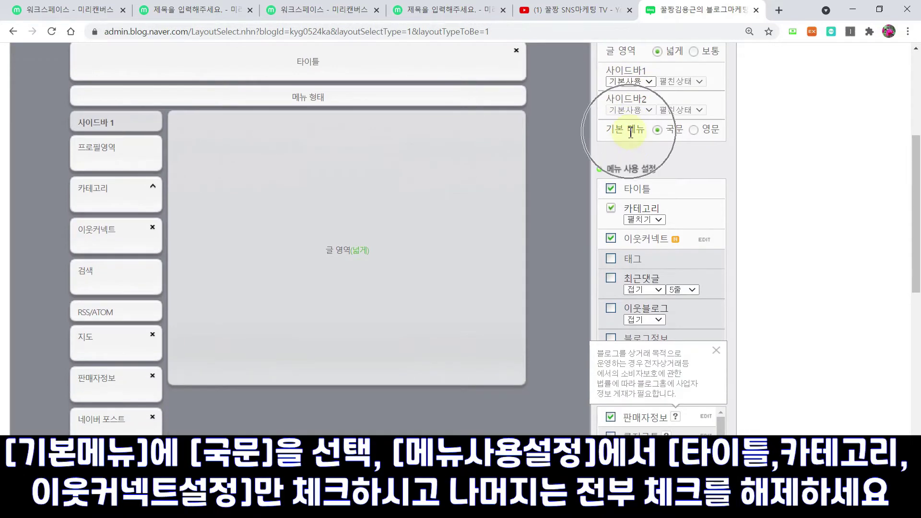
{"action": "left_click", "coordinate": [666, 132]}
{"action": "left_click", "coordinate": [666, 133]}
- Set the category menu (카테고리) to 접기 in the menu usage settings
{"action": "scroll", "coordinate": [642, 130], "scroll_direction": "down", "scroll_amount": 1}
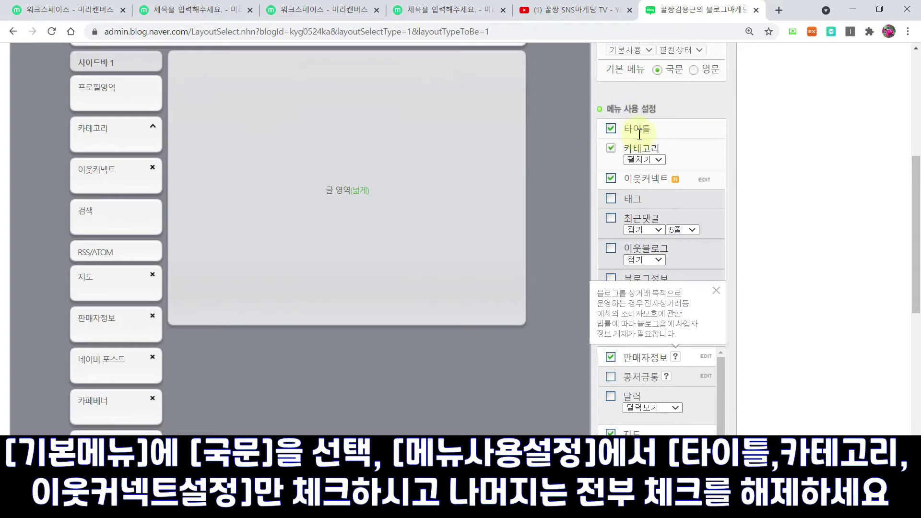
{"action": "left_click", "coordinate": [650, 162]}
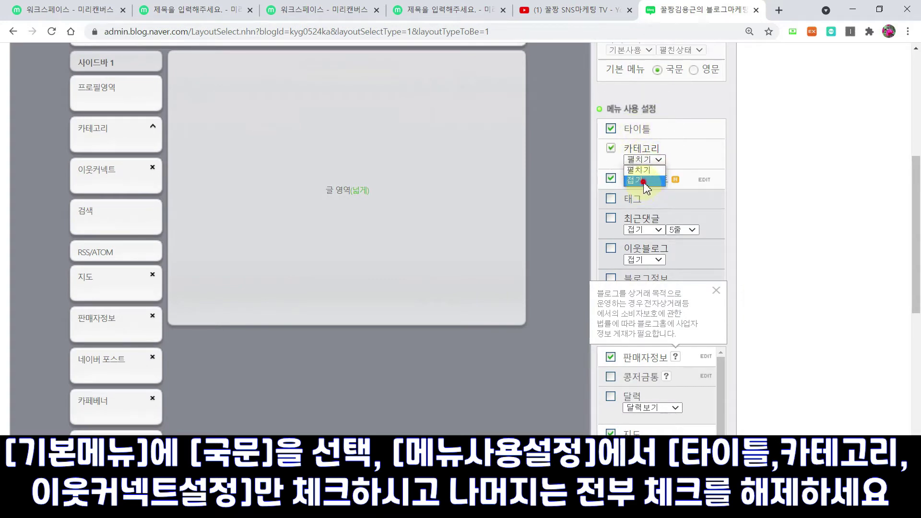
{"action": "left_click", "coordinate": [644, 181]}
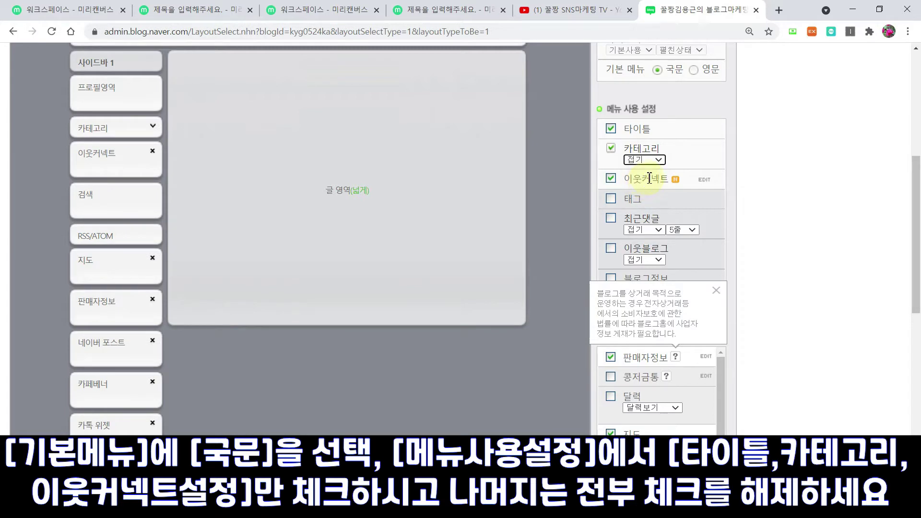
- Set the category menu (카테고리) to 펼치기 in the menu usage settings and dismiss the seller information hint
{"action": "left_click", "coordinate": [659, 161]}
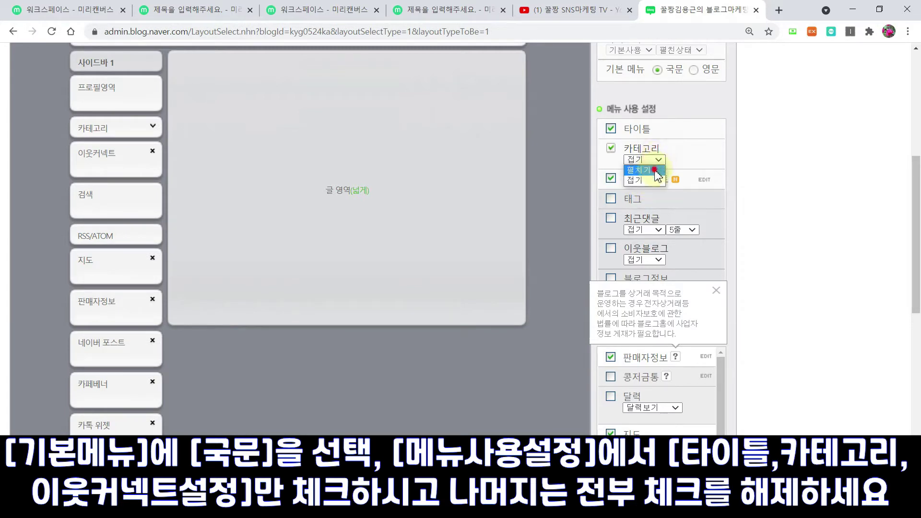
{"action": "left_click", "coordinate": [656, 171]}
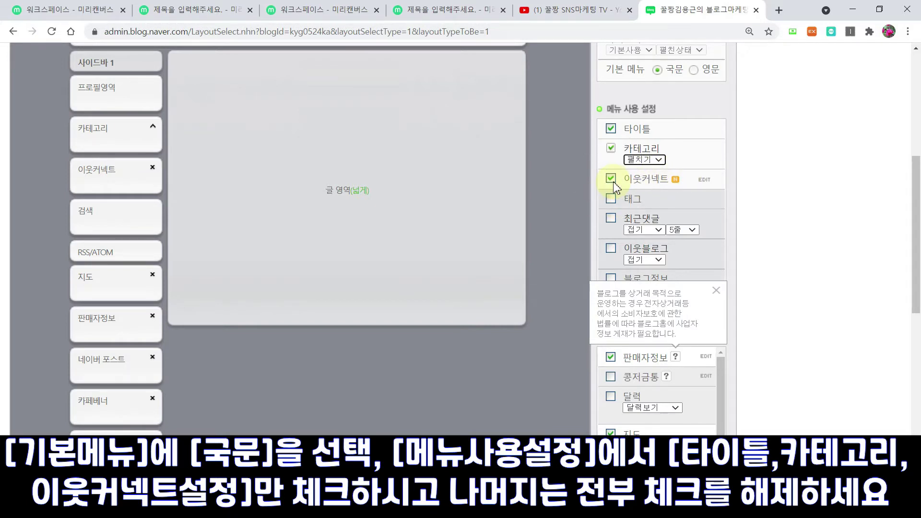
{"action": "scroll", "coordinate": [704, 254], "scroll_direction": "down", "scroll_amount": 1}
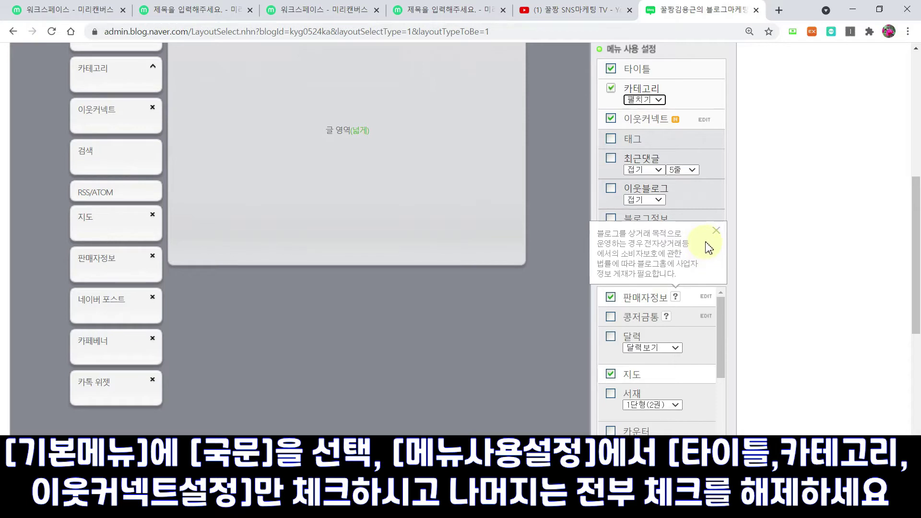
{"action": "left_click", "coordinate": [716, 230]}
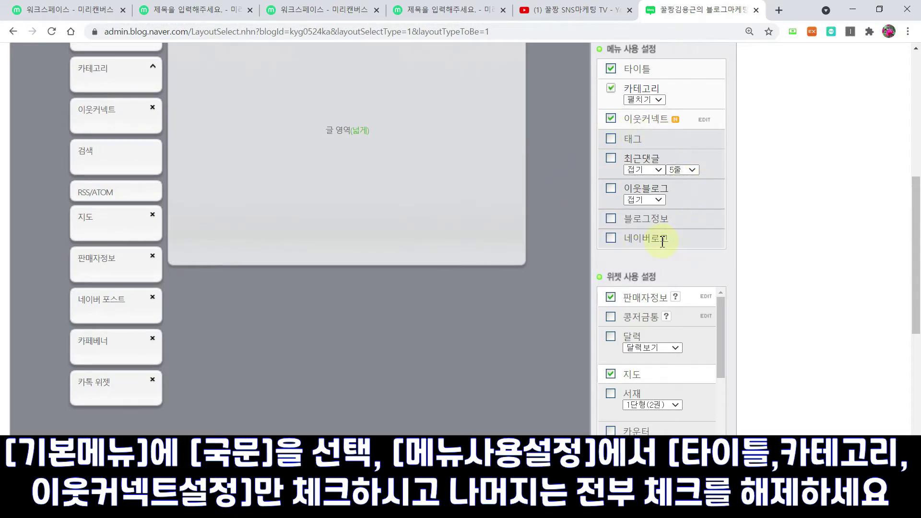
{"action": "scroll", "coordinate": [662, 242], "scroll_direction": "up", "scroll_amount": 1}
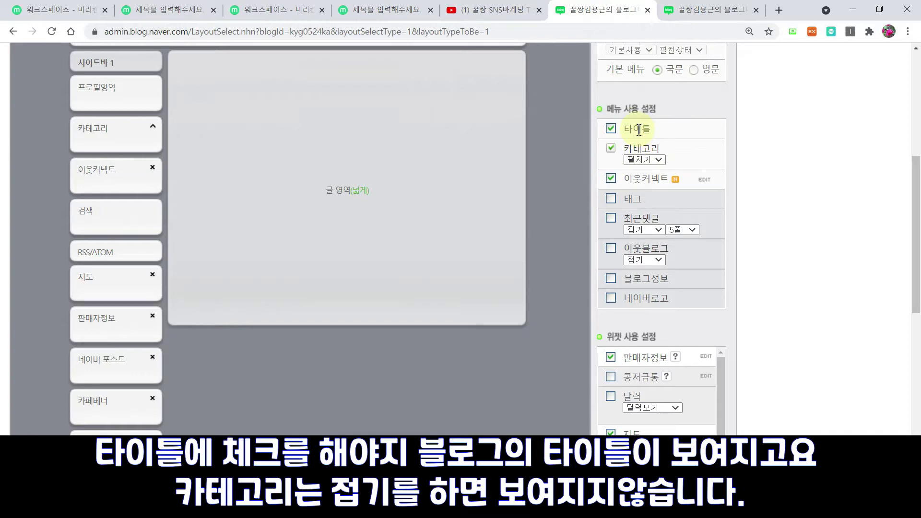
- Check the title banner on the live blog and the category list in its 블로그 section
{"action": "left_click", "coordinate": [681, 11]}
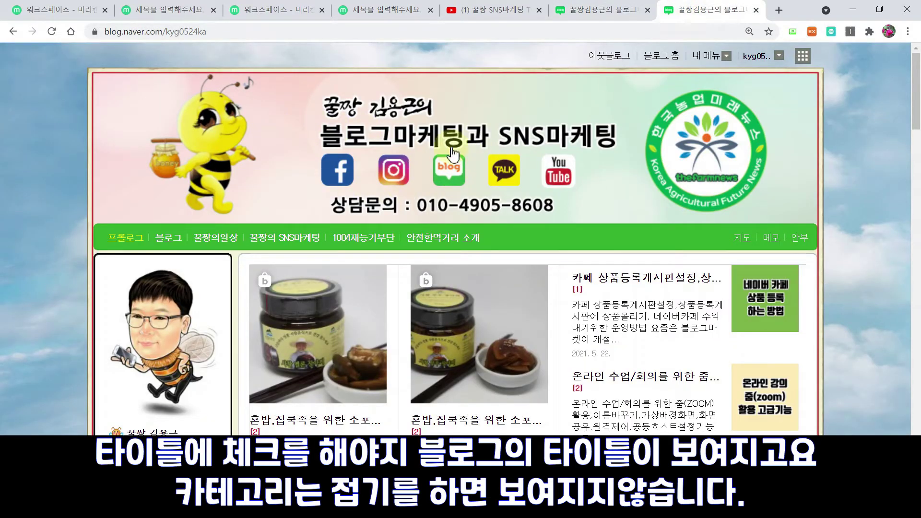
{"action": "left_click", "coordinate": [167, 239]}
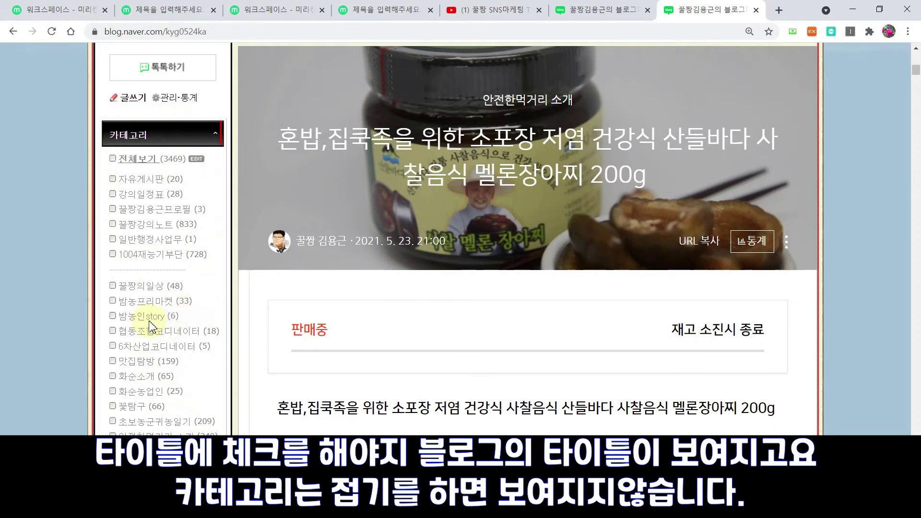
{"action": "scroll", "coordinate": [179, 207], "scroll_direction": "up", "scroll_amount": 10}
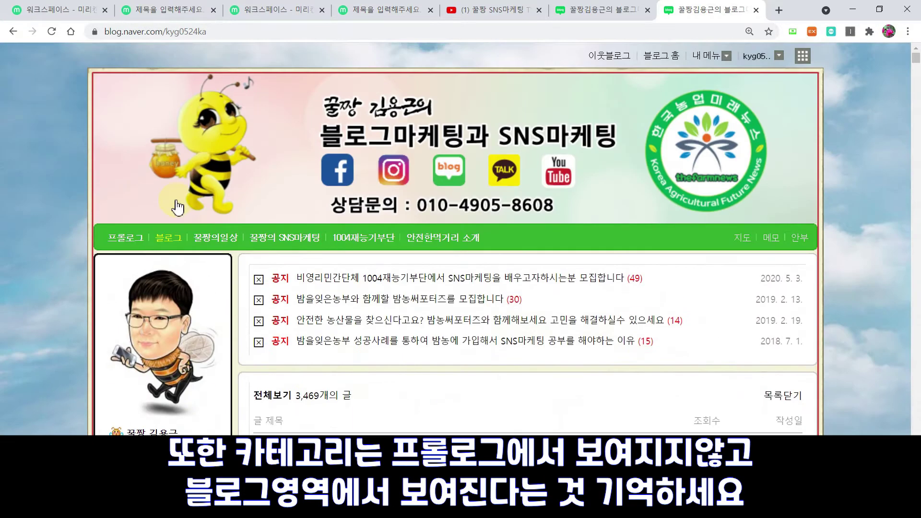
- Examine the neighbor connect (이웃커넥트) widget in the 프롤로그 view and page through its list of subscribers
{"action": "left_click", "coordinate": [124, 239]}
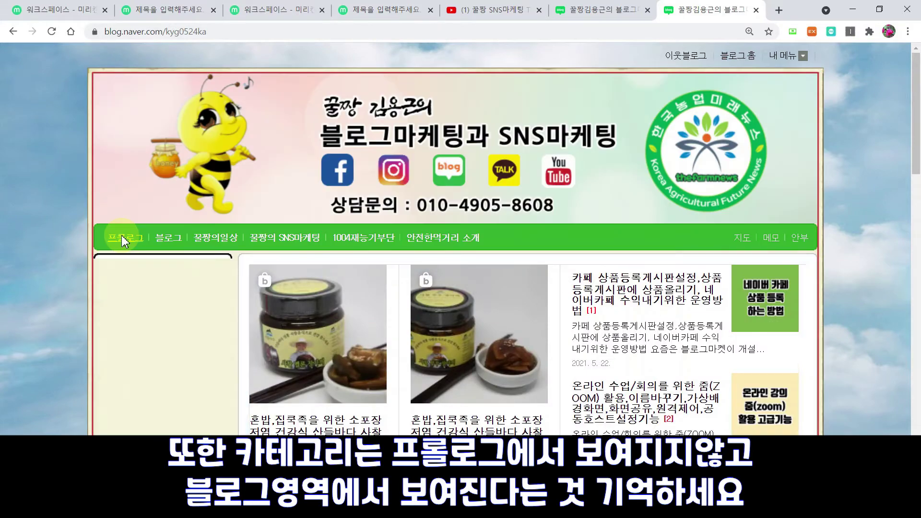
{"action": "scroll", "coordinate": [123, 238], "scroll_direction": "down", "scroll_amount": 10}
{"action": "scroll", "coordinate": [126, 242], "scroll_direction": "down", "scroll_amount": 5}
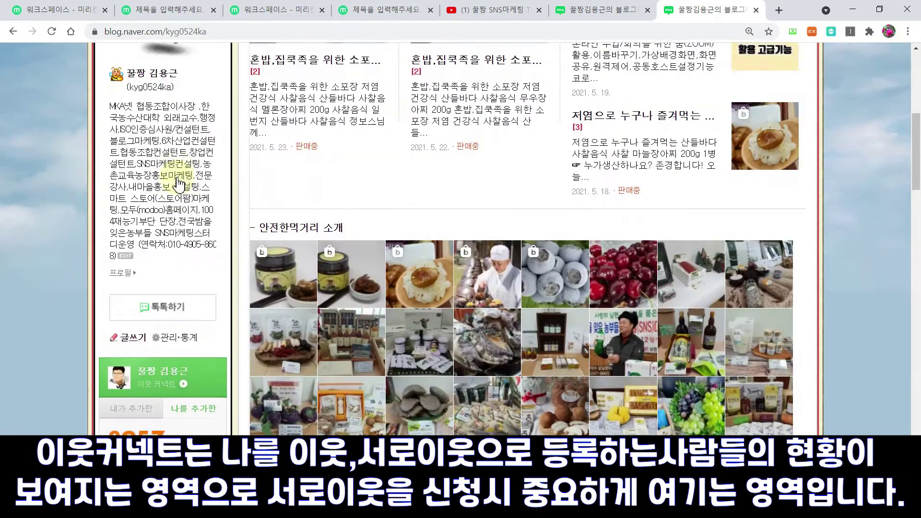
{"action": "scroll", "coordinate": [184, 209], "scroll_direction": "down", "scroll_amount": 10}
{"action": "scroll", "coordinate": [183, 236], "scroll_direction": "down", "scroll_amount": 4}
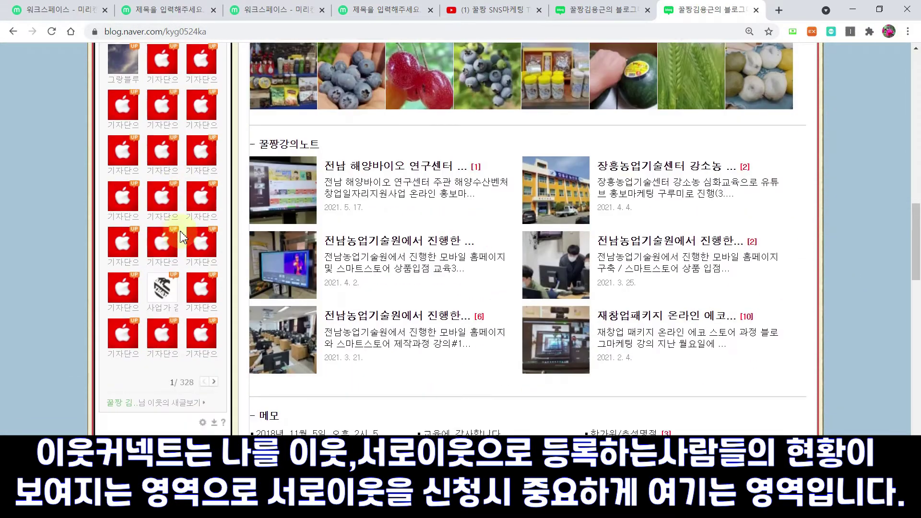
{"action": "left_click", "coordinate": [214, 382]}
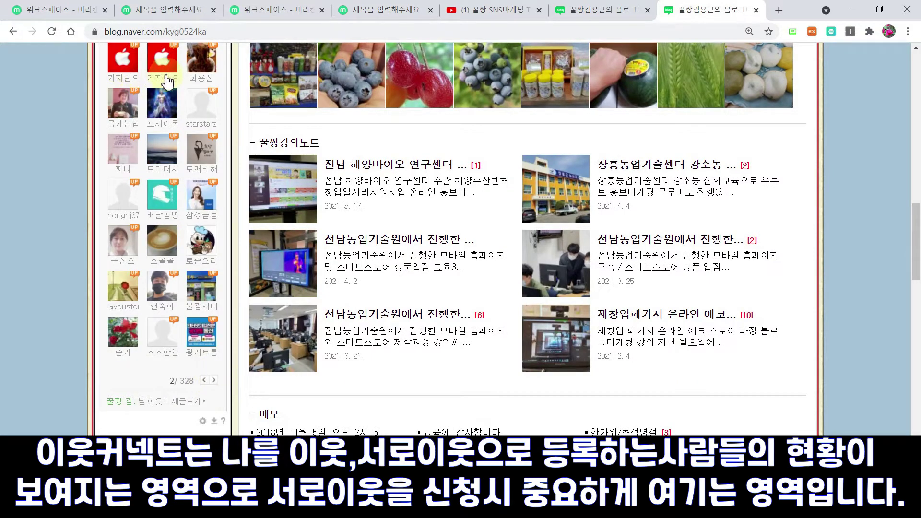
{"action": "left_click", "coordinate": [214, 381]}
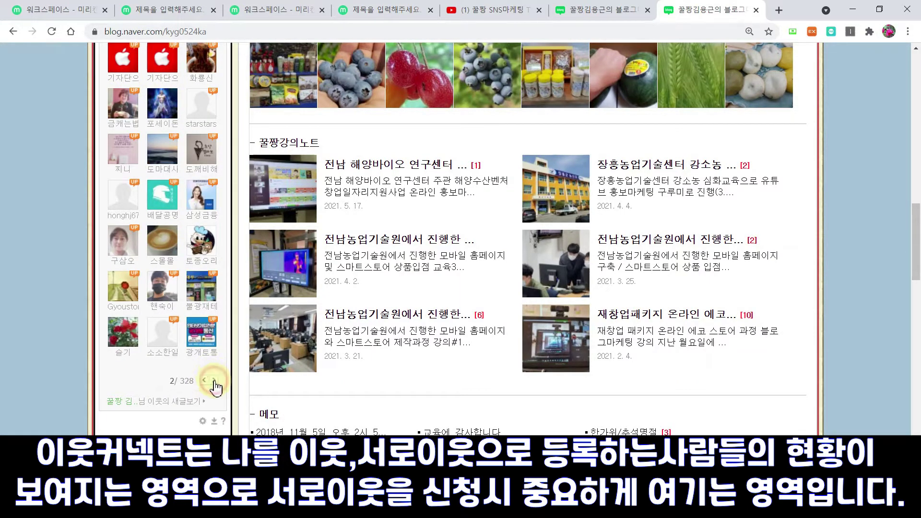
{"action": "left_click", "coordinate": [214, 381]}
{"action": "left_click", "coordinate": [214, 381]}
{"action": "left_click", "coordinate": [214, 382]}
{"action": "scroll", "coordinate": [197, 370], "scroll_direction": "up", "scroll_amount": 6}
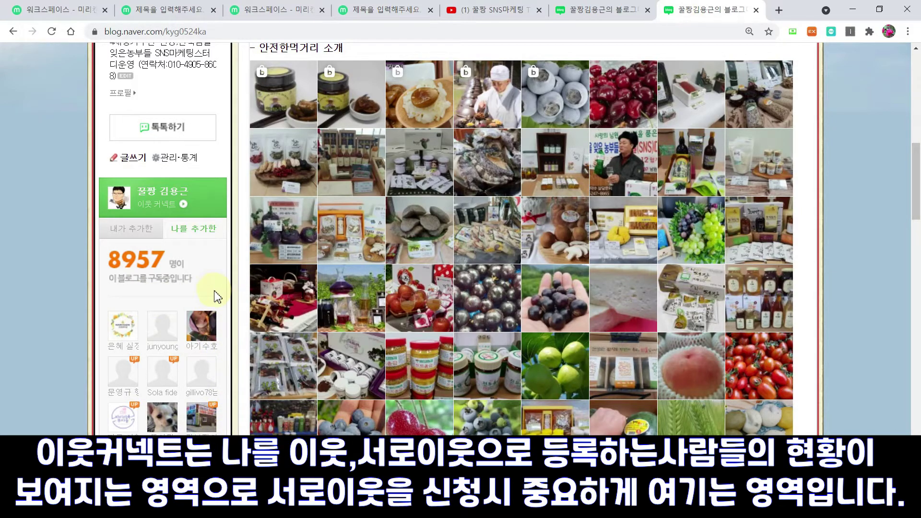
{"action": "scroll", "coordinate": [218, 297], "scroll_direction": "up", "scroll_amount": 10}
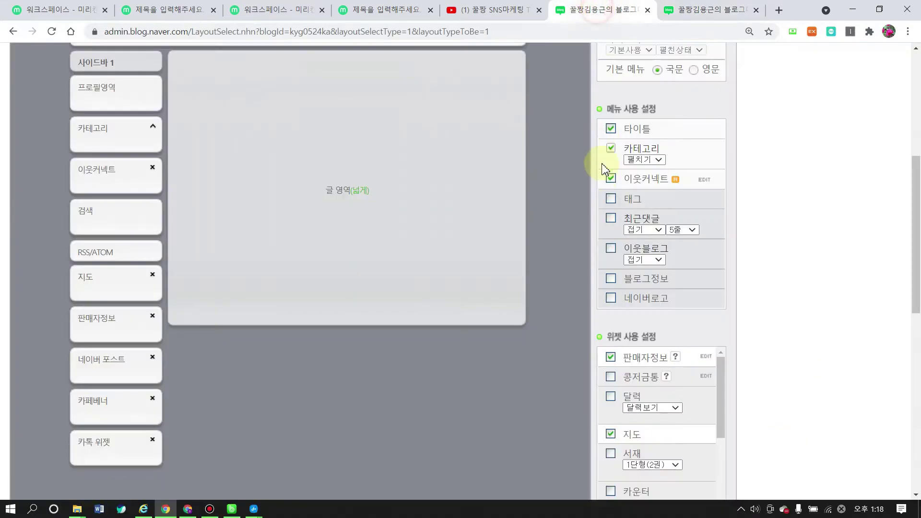
- Return to the layout settings and view the help note for the seller information (판매자정보) widget
{"action": "left_click", "coordinate": [600, 10]}
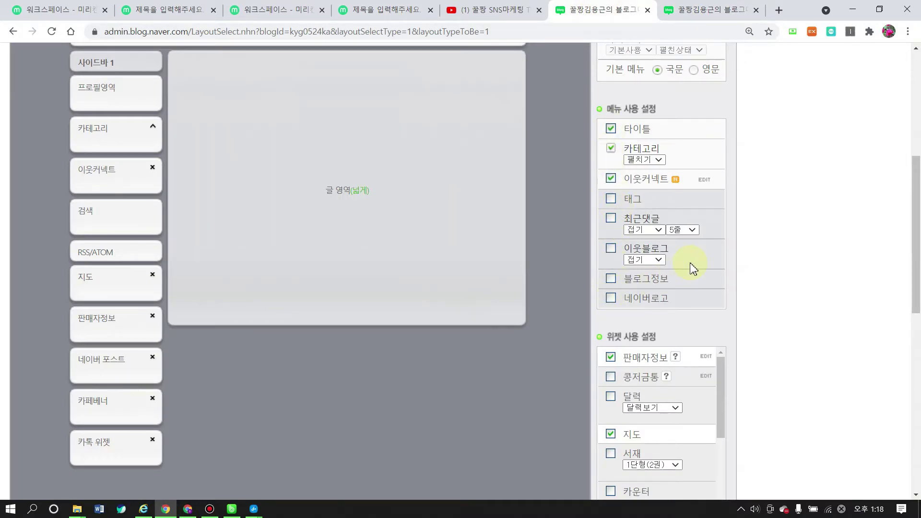
{"action": "scroll", "coordinate": [618, 155], "scroll_direction": "down", "scroll_amount": 4}
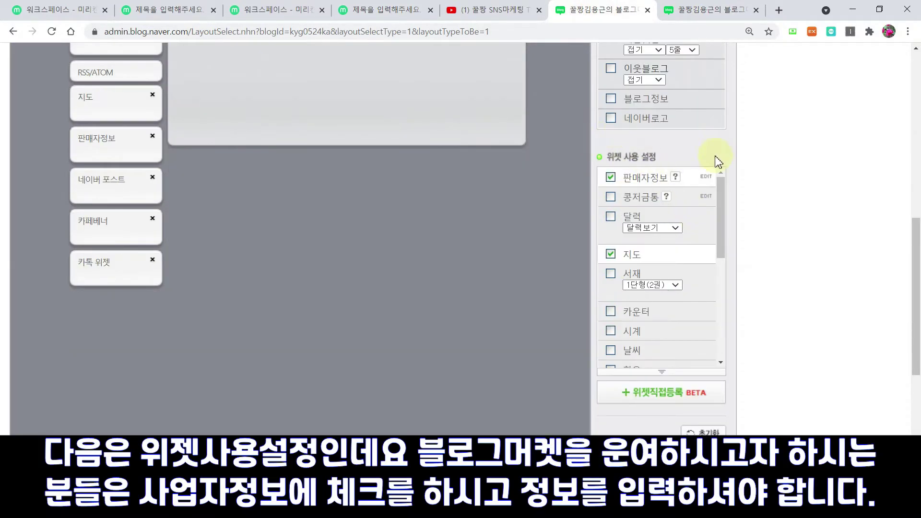
{"action": "left_click", "coordinate": [675, 178]}
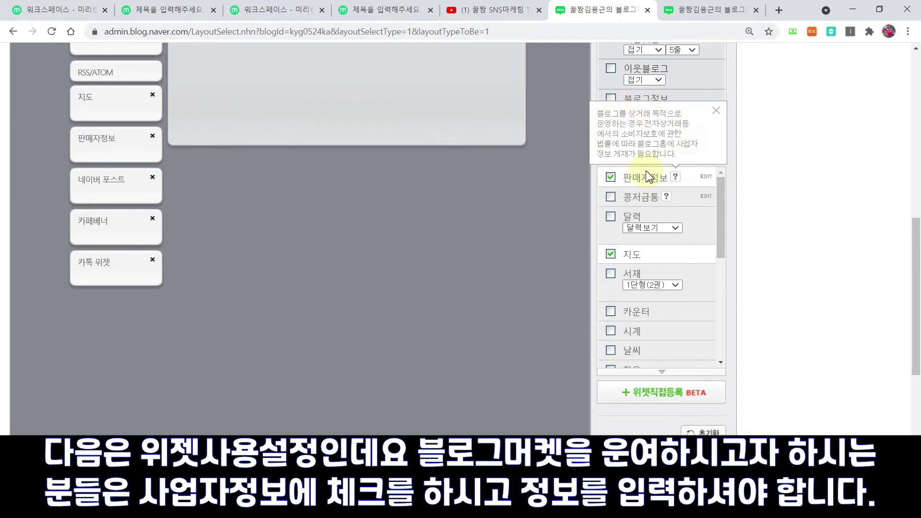
- Review the business information (사업자정보) settings form in the Whale browser and close it
{"action": "left_click", "coordinate": [630, 179]}
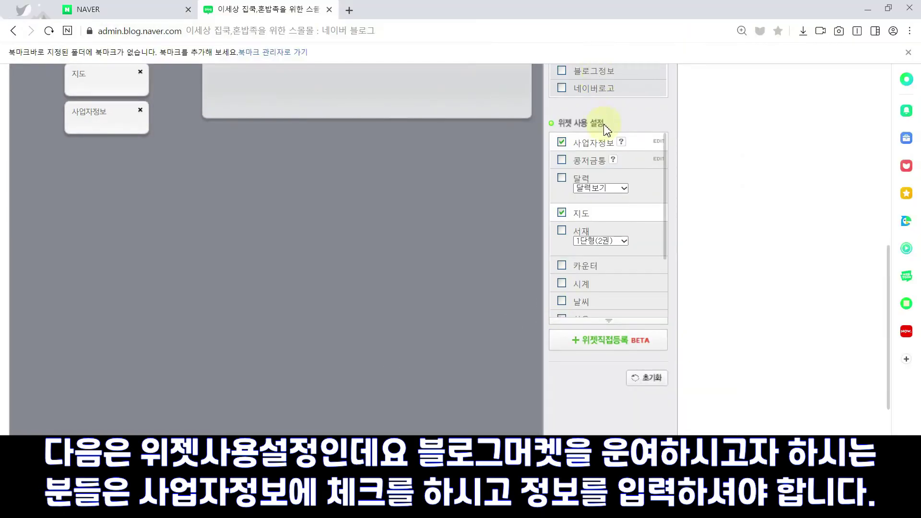
{"action": "scroll", "coordinate": [603, 152], "scroll_direction": "up", "scroll_amount": 1}
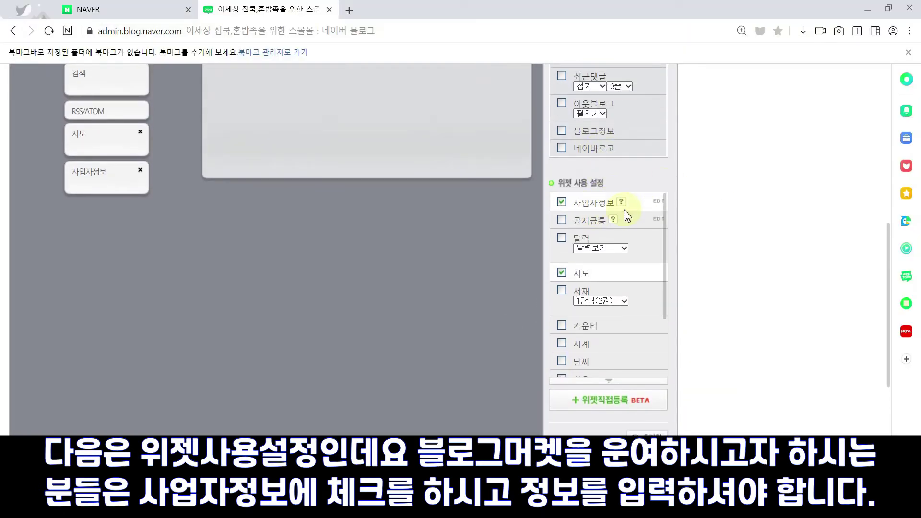
{"action": "left_click", "coordinate": [598, 204]}
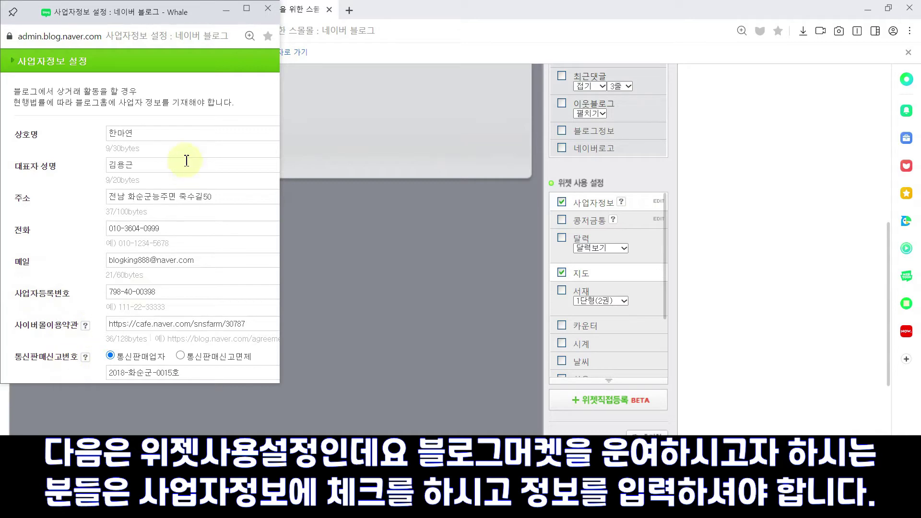
{"action": "left_click", "coordinate": [267, 9]}
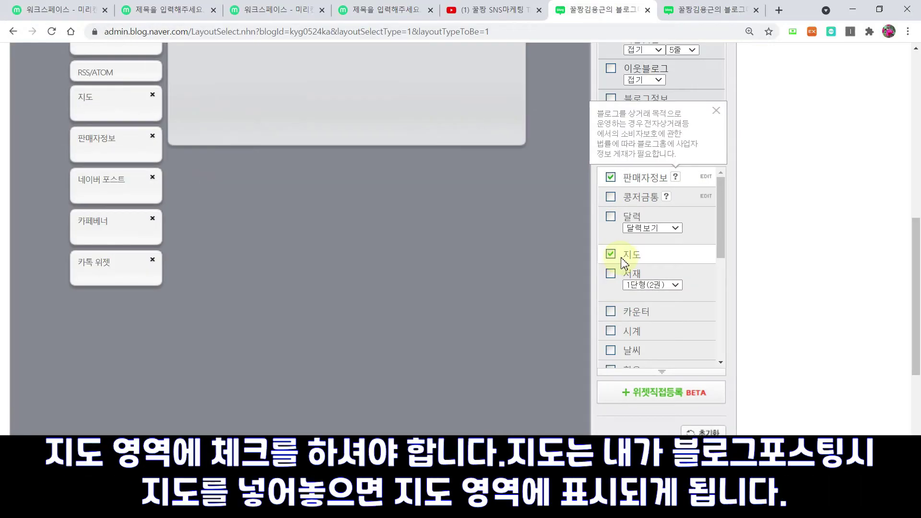
- Open the full map of posts from the map widget (지도) in the live blog's sidebar
{"action": "left_click", "coordinate": [703, 9]}
{"action": "scroll", "coordinate": [216, 307], "scroll_direction": "down", "scroll_amount": 20}
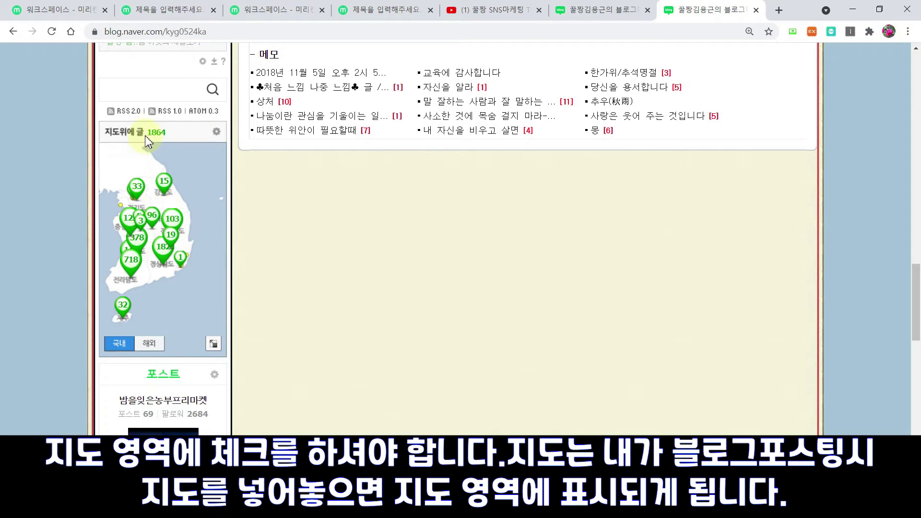
{"action": "left_click", "coordinate": [152, 211]}
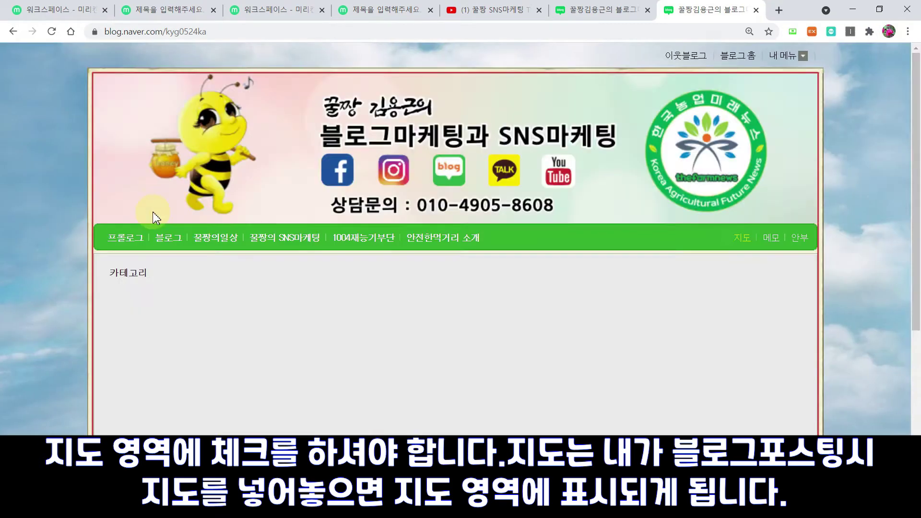
{"action": "scroll", "coordinate": [152, 211], "scroll_direction": "down", "scroll_amount": 3}
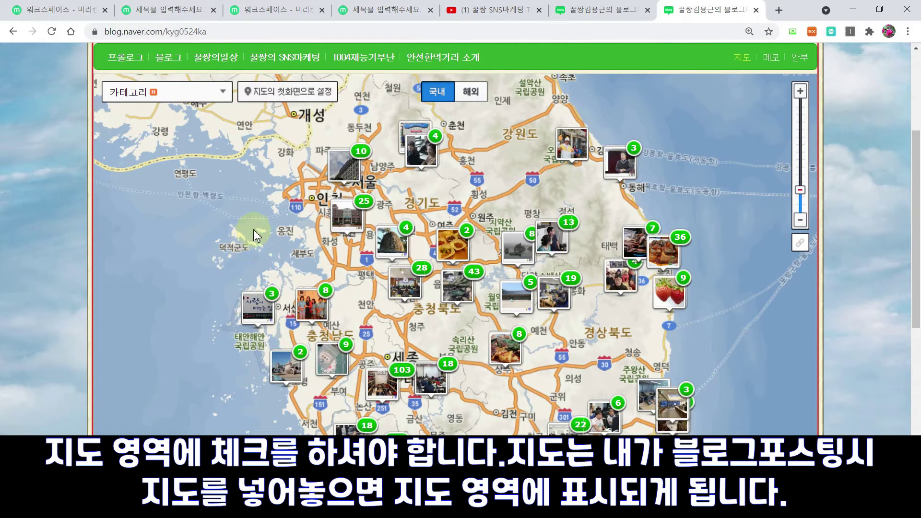
- Zoom the posts map out and in, preview the post pinned near 오대산 국립공원, and close the preview
{"action": "scroll", "coordinate": [534, 228], "scroll_direction": "down", "scroll_amount": 1}
{"action": "scroll", "coordinate": [534, 229], "scroll_direction": "down", "scroll_amount": 2}
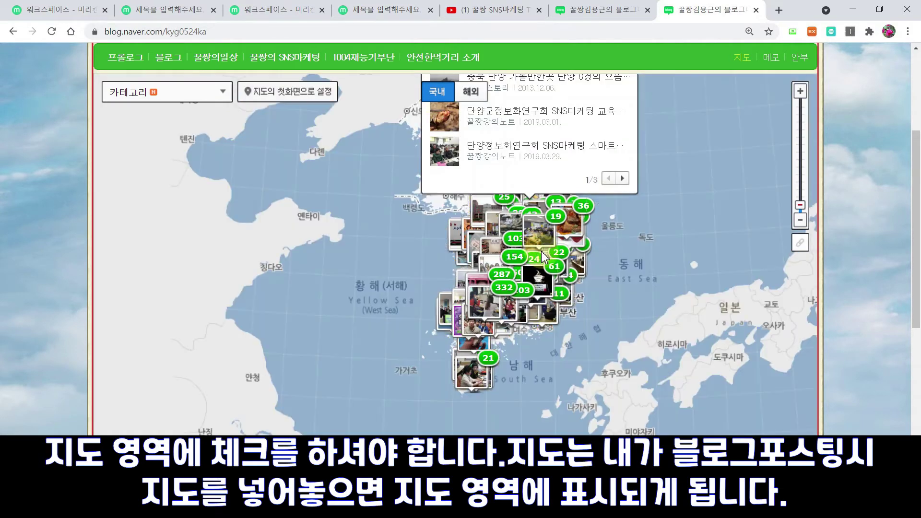
{"action": "scroll", "coordinate": [546, 261], "scroll_direction": "up", "scroll_amount": 1}
{"action": "scroll", "coordinate": [545, 261], "scroll_direction": "up", "scroll_amount": 2}
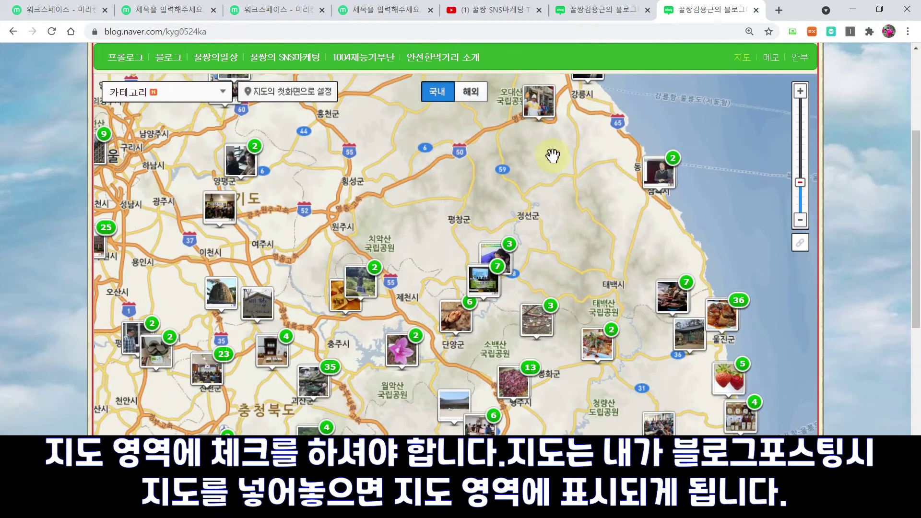
{"action": "left_click", "coordinate": [538, 102]}
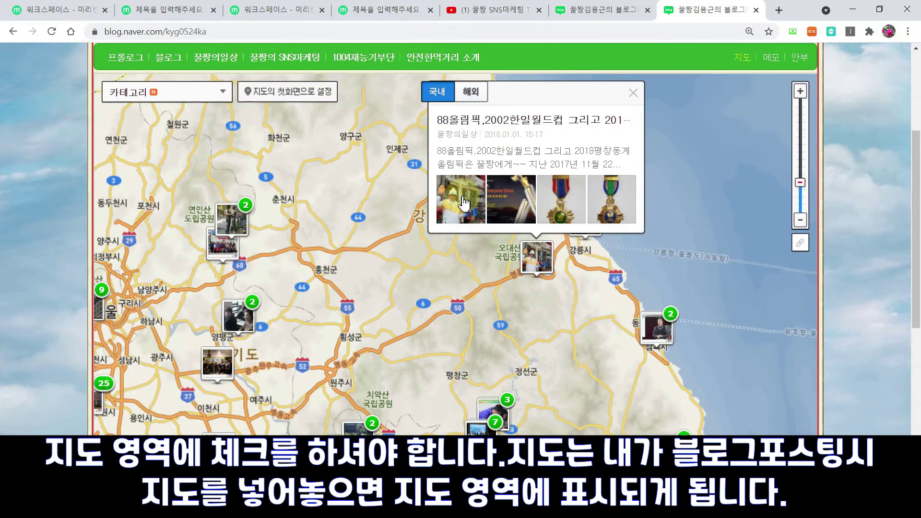
{"action": "left_click", "coordinate": [633, 93]}
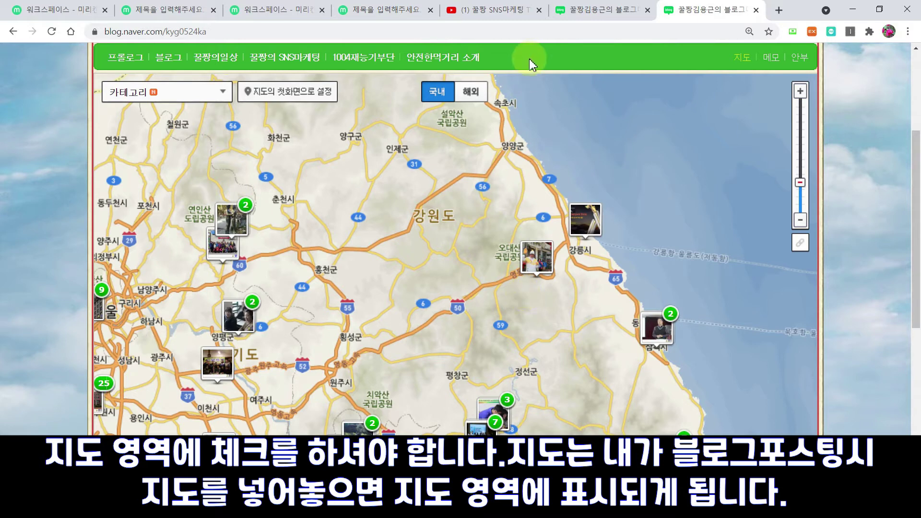
- Return to the layout settings, review the remaining widget options, and apply the layout to the blog
{"action": "left_click", "coordinate": [608, 14]}
{"action": "scroll", "coordinate": [629, 284], "scroll_direction": "down", "scroll_amount": 5}
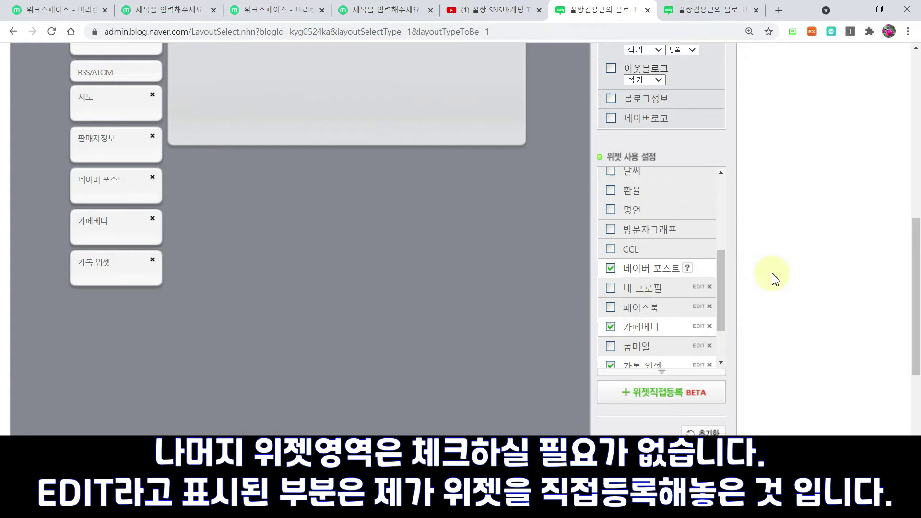
{"action": "scroll", "coordinate": [810, 254], "scroll_direction": "down", "scroll_amount": 7}
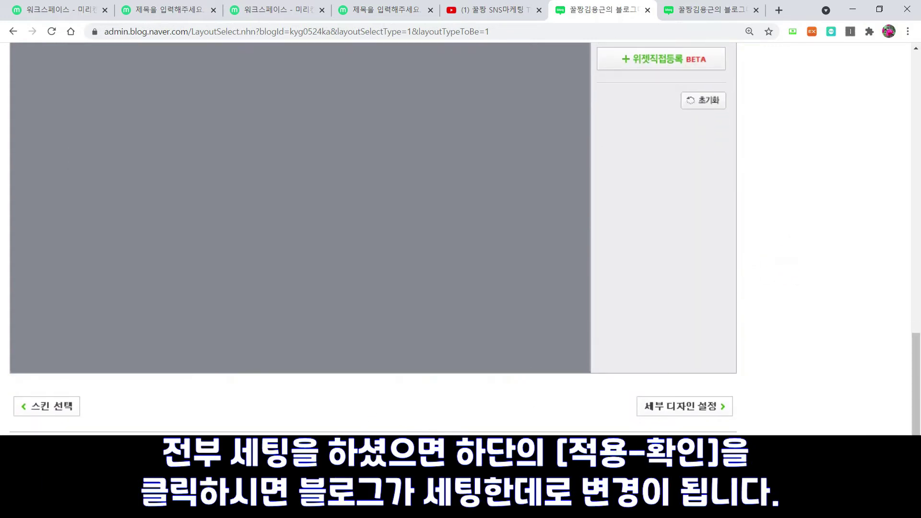
{"action": "left_click", "coordinate": [373, 456]}
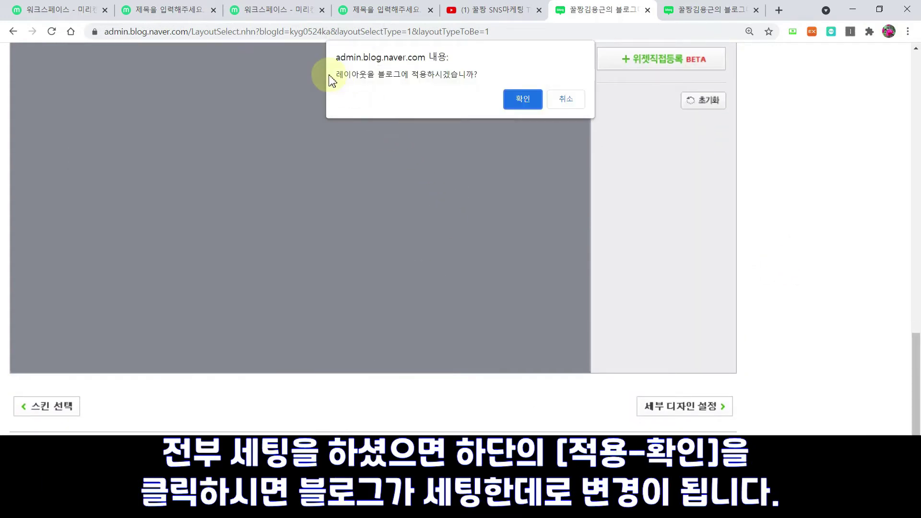
{"action": "left_click", "coordinate": [522, 99]}
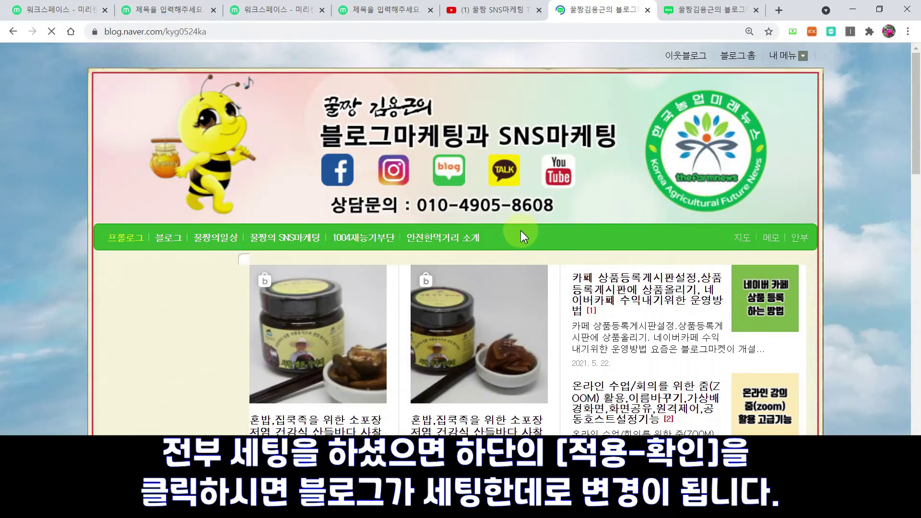
- Check the blog with the applied layout and open its management page (관리) from the profile area
{"action": "scroll", "coordinate": [519, 235], "scroll_direction": "down", "scroll_amount": 4}
{"action": "scroll", "coordinate": [517, 240], "scroll_direction": "down", "scroll_amount": 5}
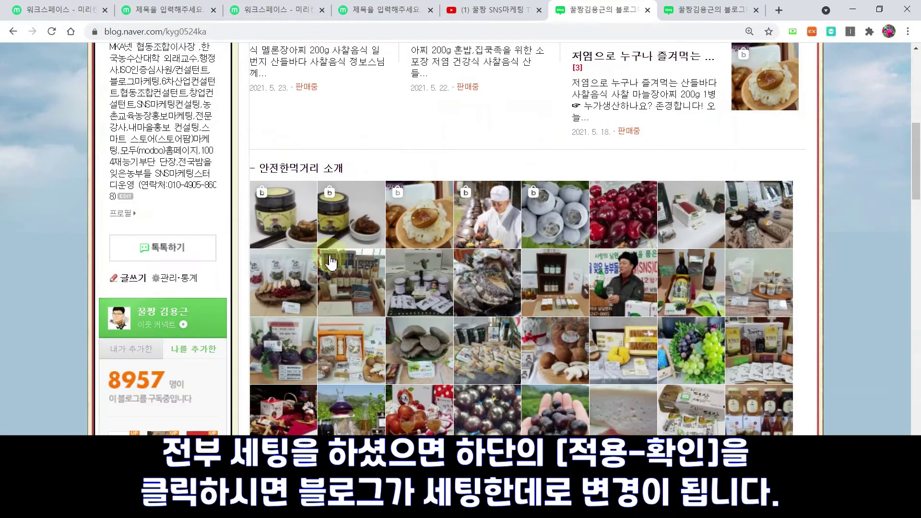
{"action": "left_click", "coordinate": [168, 278]}
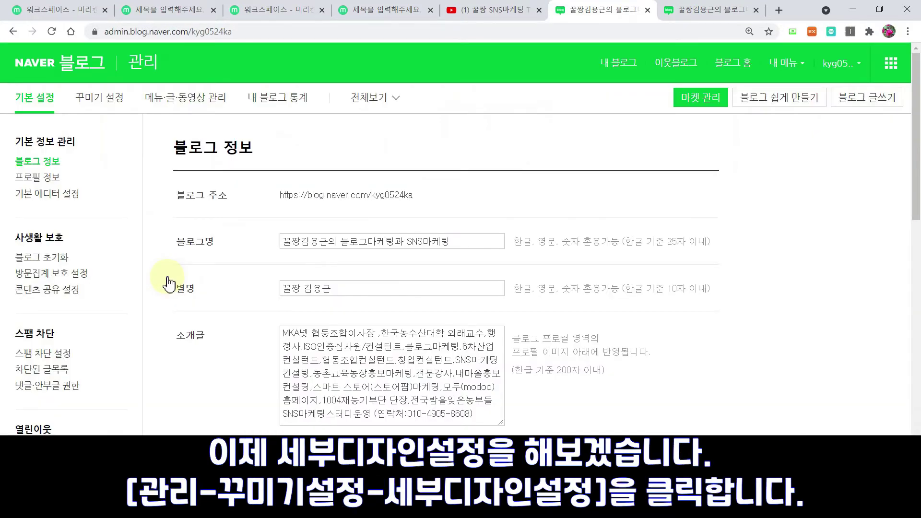
- Open the detailed design settings (세부 디자인 설정) and choose the blue-sky style as the skin background (스킨배경)
{"action": "left_click", "coordinate": [102, 101]}
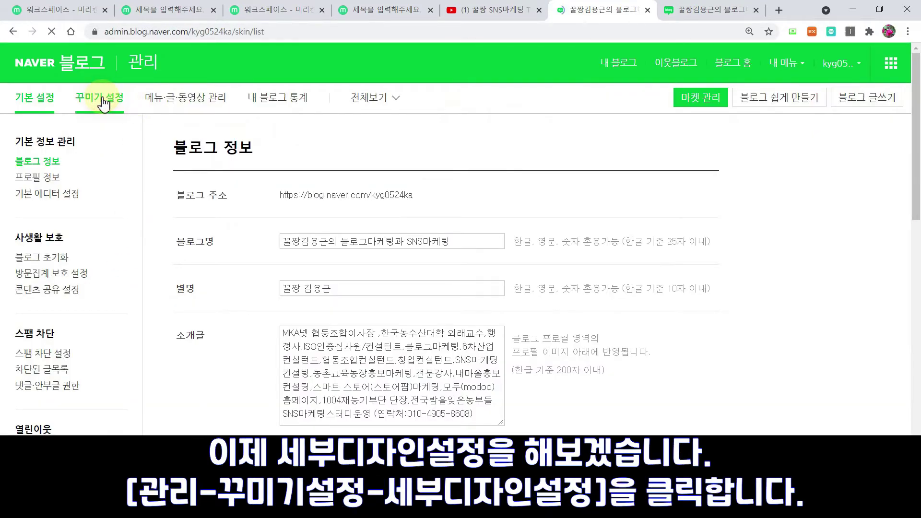
{"action": "left_click", "coordinate": [55, 262]}
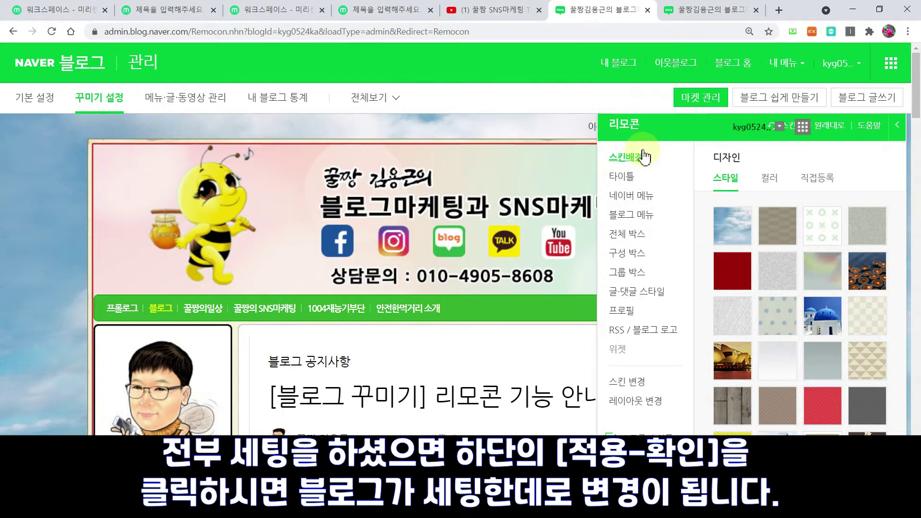
{"action": "key", "text": "ctrl+minus"}
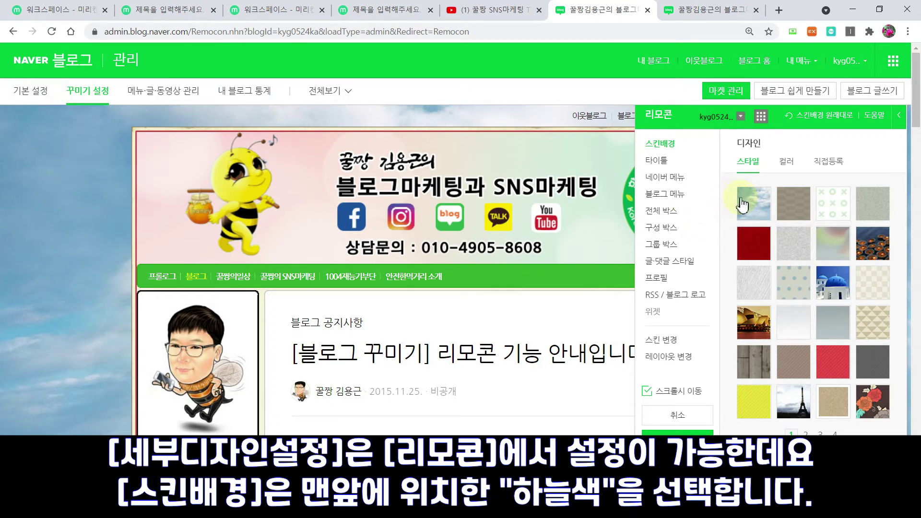
{"action": "left_click", "coordinate": [754, 206]}
- Bring up the title's direct-registration (직접등록) options and display the blog title text (블로그 제목) over the banner
{"action": "left_click", "coordinate": [665, 164]}
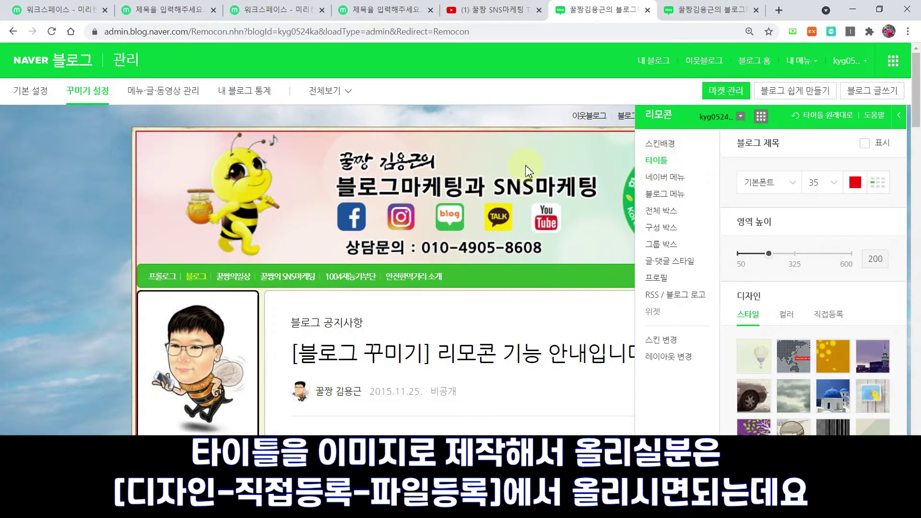
{"action": "left_click", "coordinate": [838, 318]}
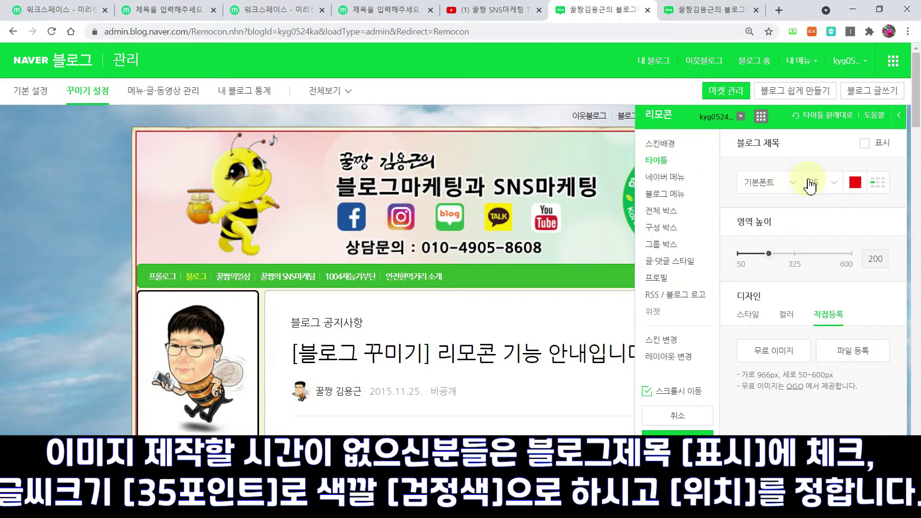
{"action": "left_click", "coordinate": [863, 143]}
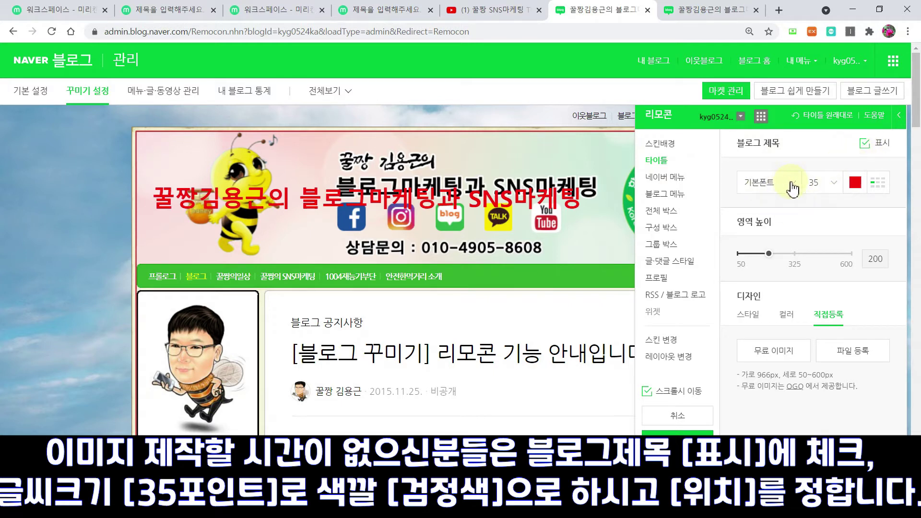
{"action": "left_click", "coordinate": [835, 191]}
{"action": "left_click", "coordinate": [833, 188]}
- Set the blog title text's colour to black and its position to the centre of the title area
{"action": "left_click", "coordinate": [854, 187]}
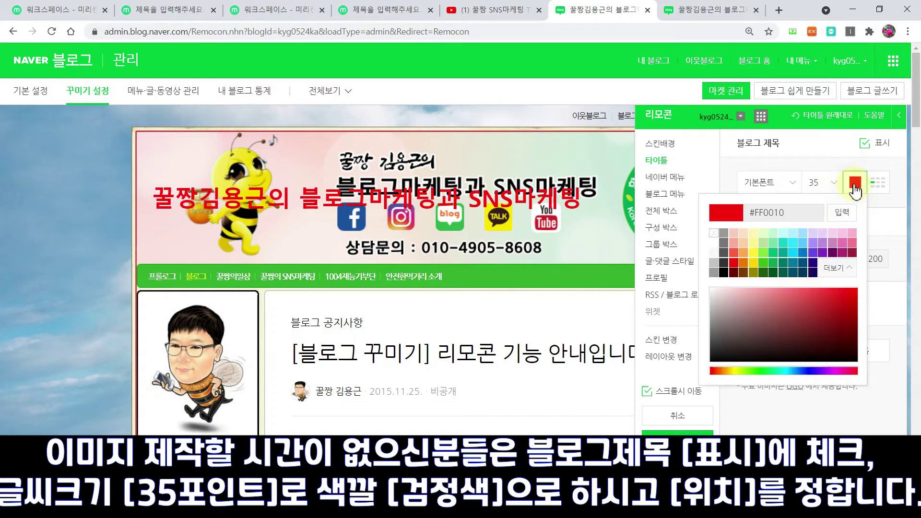
{"action": "left_click", "coordinate": [724, 271]}
{"action": "left_click", "coordinate": [878, 182]}
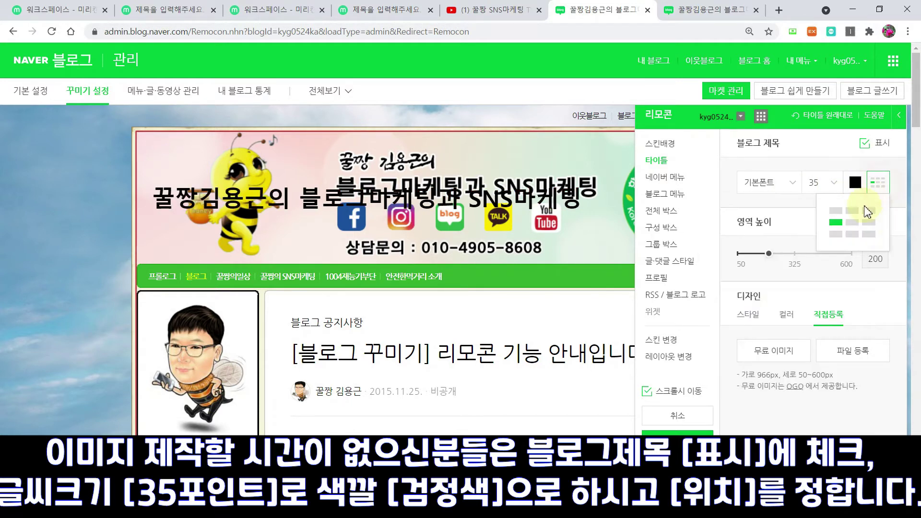
{"action": "left_click", "coordinate": [856, 223]}
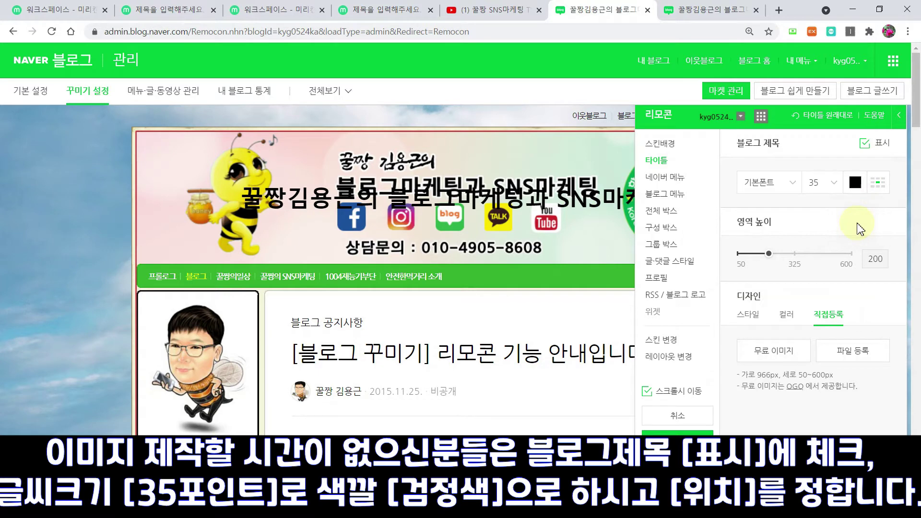
{"action": "double_click", "coordinate": [868, 259]}
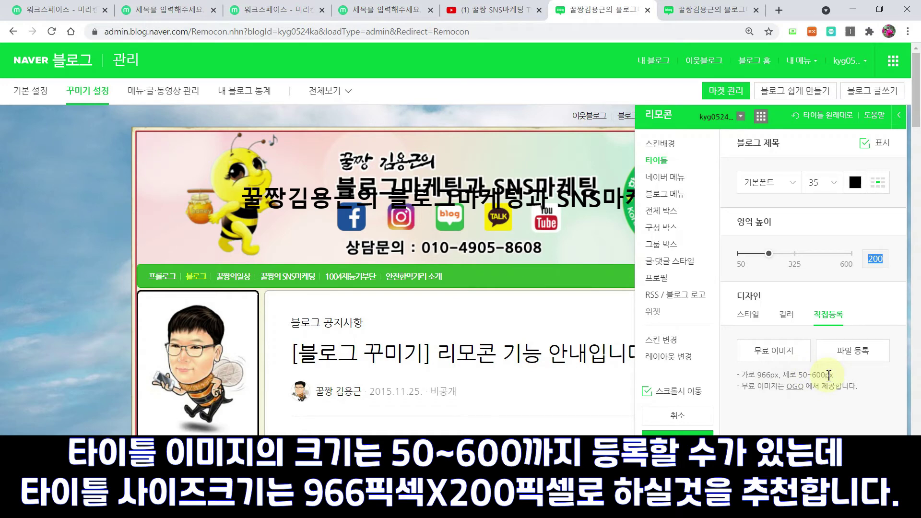
- Choose the second design for the Naver menu (네이버 메뉴) and look at the blog menu (블로그 메뉴) styles
{"action": "left_click", "coordinate": [664, 177]}
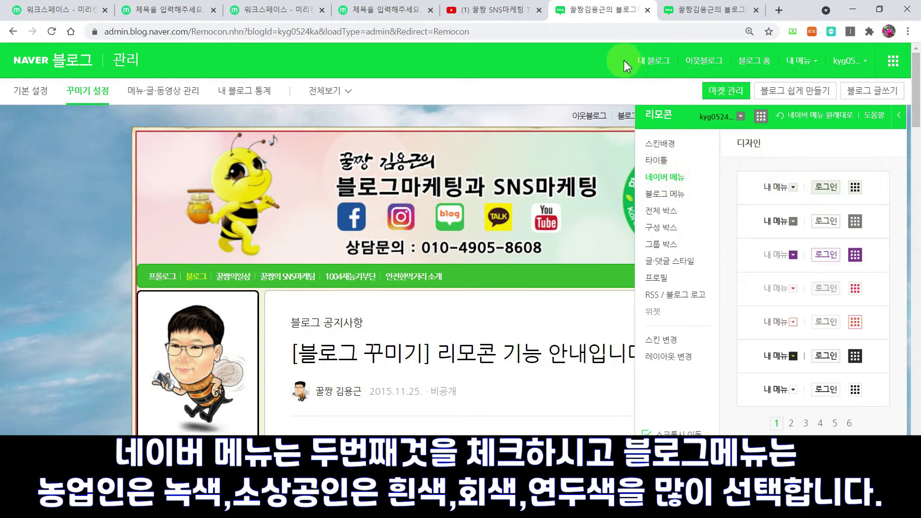
{"action": "left_click", "coordinate": [770, 226]}
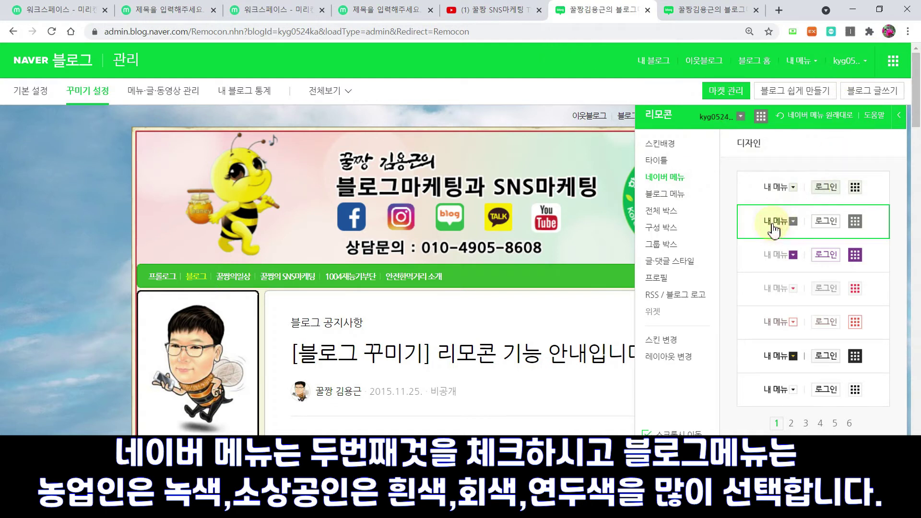
{"action": "left_click", "coordinate": [666, 194]}
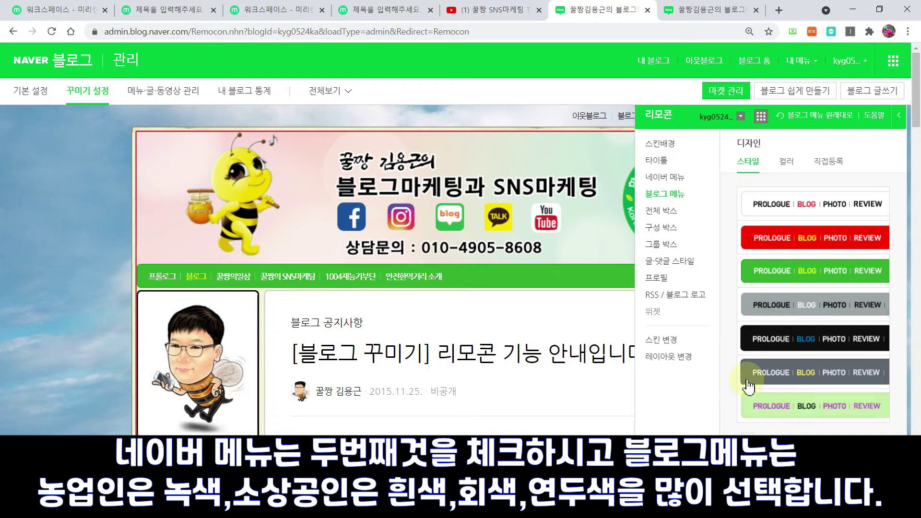
- Preview the blog with the whole box (전체 박스) disabled, and restore the box with the first, red-lined style
{"action": "left_click", "coordinate": [667, 218]}
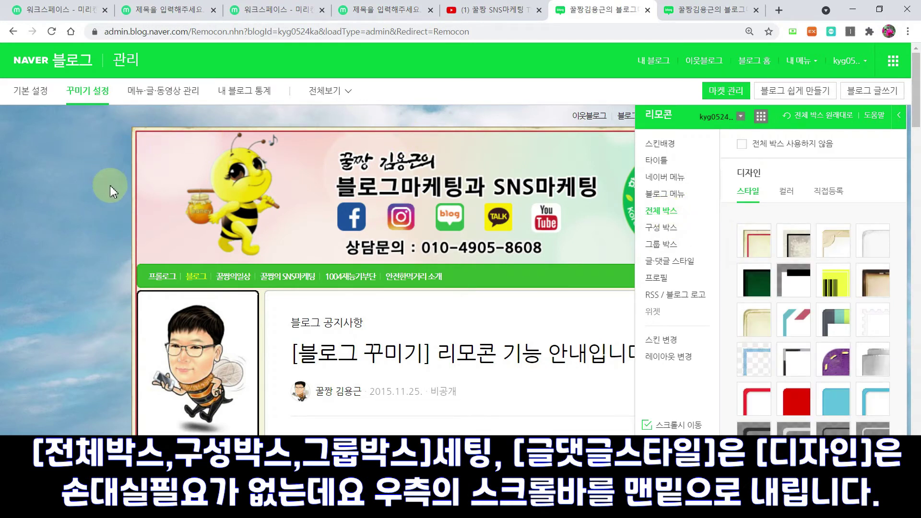
{"action": "left_click", "coordinate": [742, 143]}
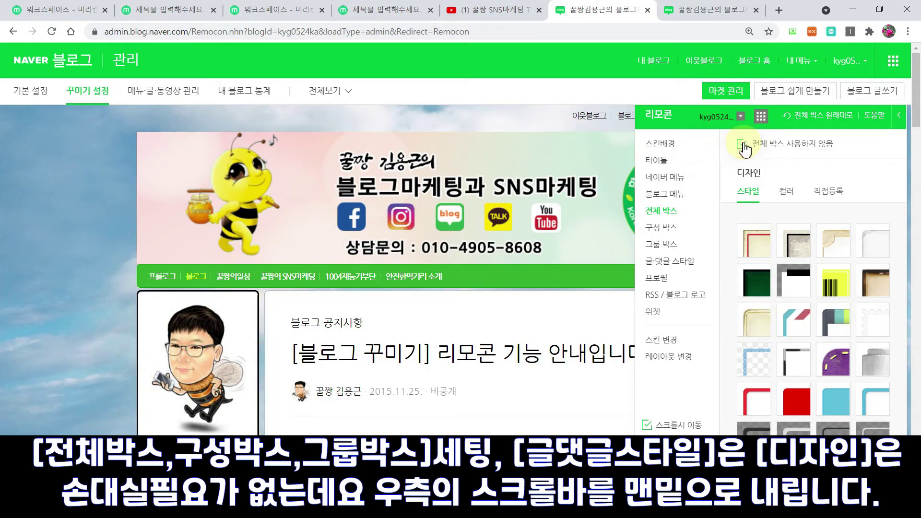
{"action": "scroll", "coordinate": [278, 312], "scroll_direction": "down", "scroll_amount": 15}
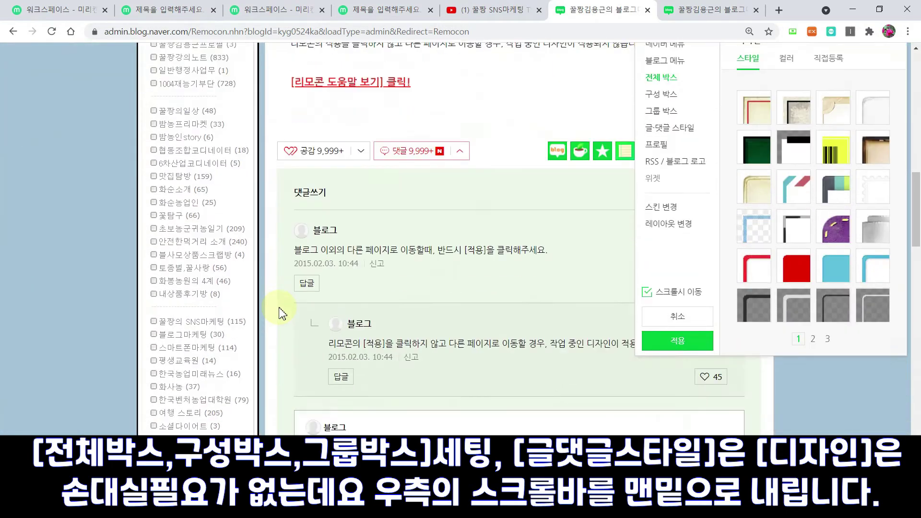
{"action": "scroll", "coordinate": [278, 312], "scroll_direction": "up", "scroll_amount": 4}
{"action": "scroll", "coordinate": [280, 312], "scroll_direction": "up", "scroll_amount": 10}
{"action": "left_click", "coordinate": [758, 245]}
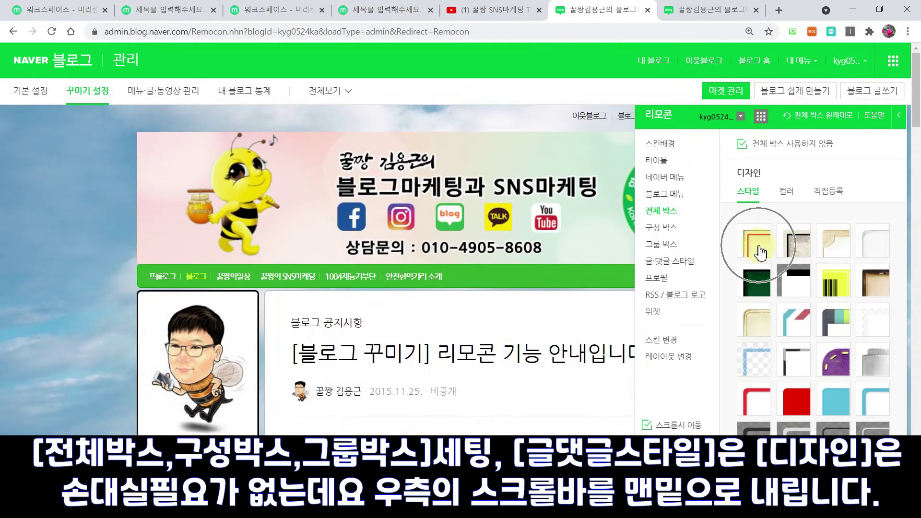
- Choose the black CATEGORY style for the component box (구성 박스) and look at the group box (그룹 박스) styles
{"action": "left_click", "coordinate": [658, 229]}
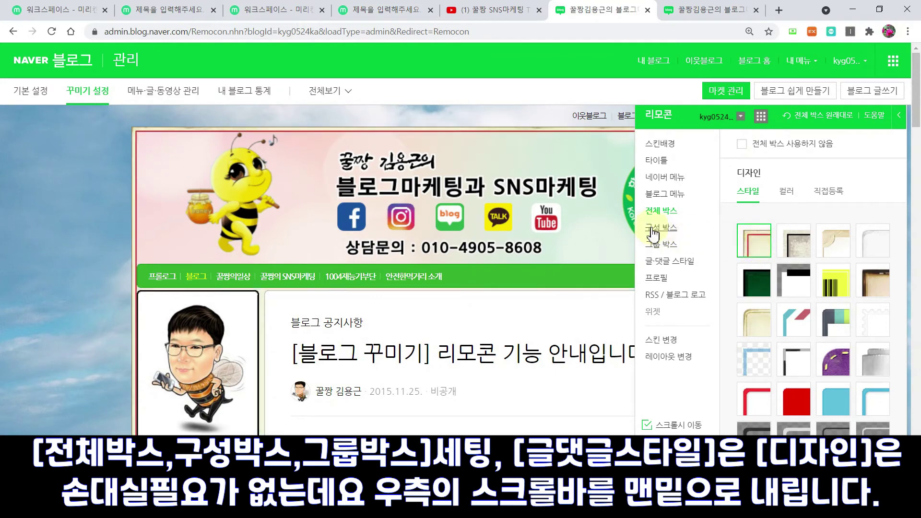
{"action": "scroll", "coordinate": [694, 293], "scroll_direction": "down", "scroll_amount": 10}
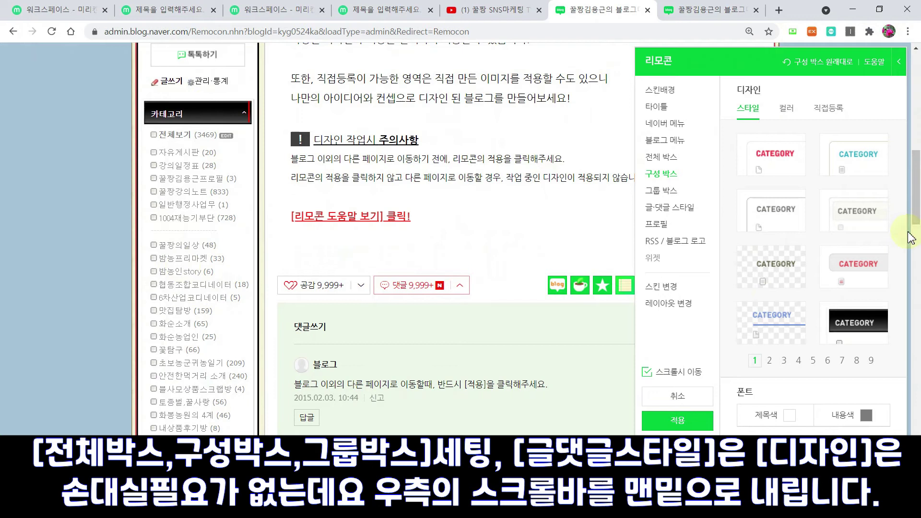
{"action": "left_click", "coordinate": [865, 329]}
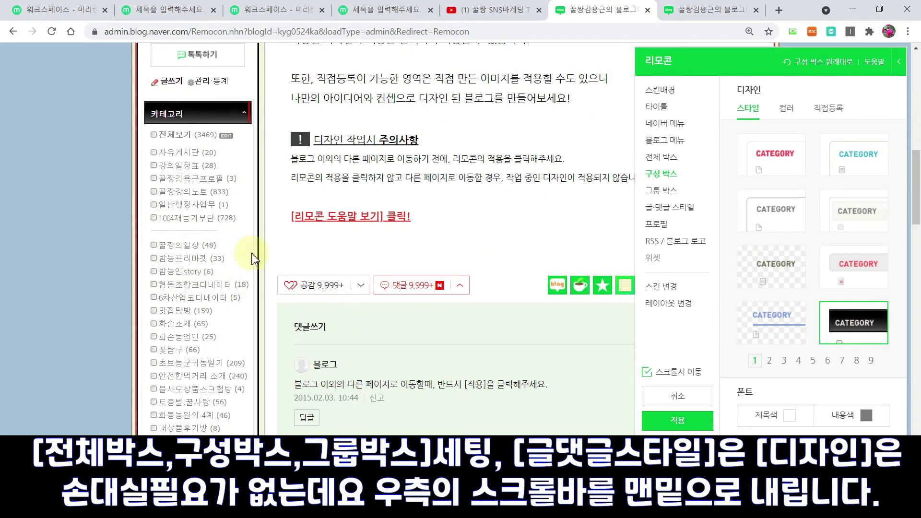
{"action": "left_click", "coordinate": [662, 192]}
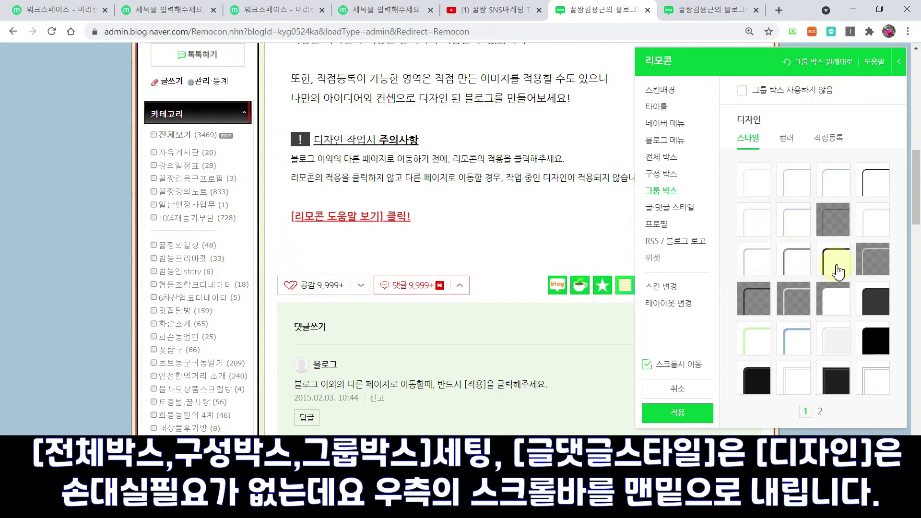
- Set the emphasis colour (강조색) of the post and comment style (글·댓글 스타일) to red #FF0010
{"action": "left_click", "coordinate": [672, 213]}
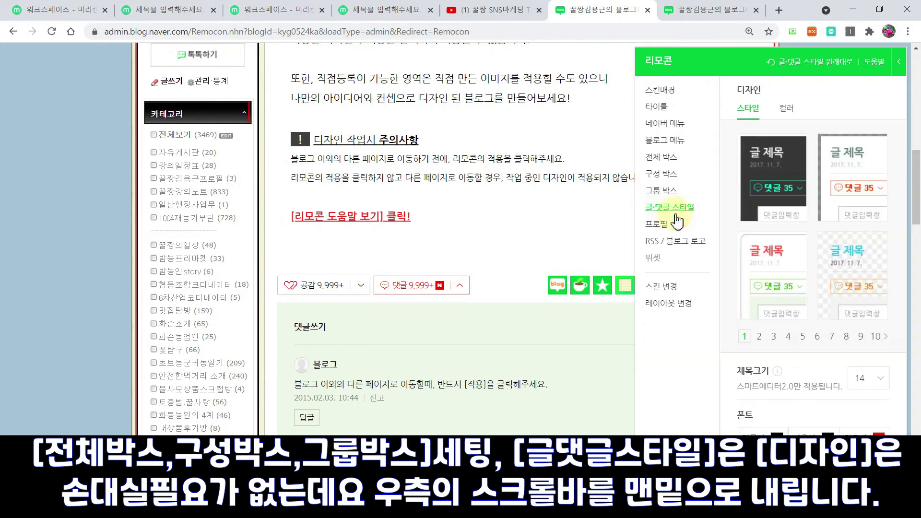
{"action": "scroll", "coordinate": [898, 316], "scroll_direction": "down", "scroll_amount": 15}
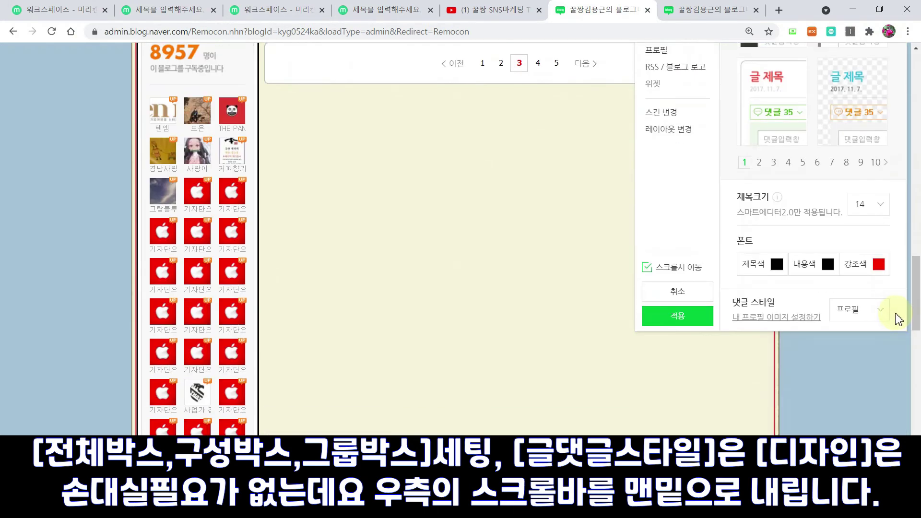
{"action": "scroll", "coordinate": [897, 336], "scroll_direction": "down", "scroll_amount": 10}
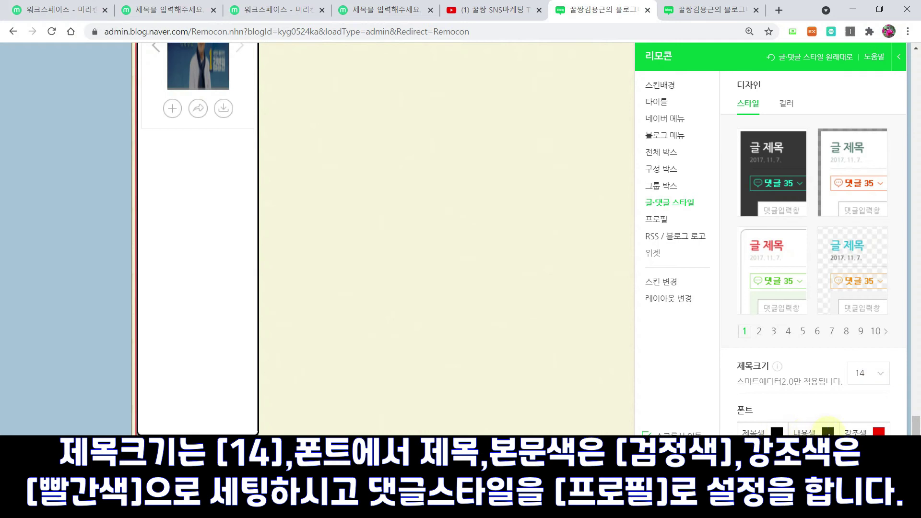
{"action": "left_click", "coordinate": [880, 431]}
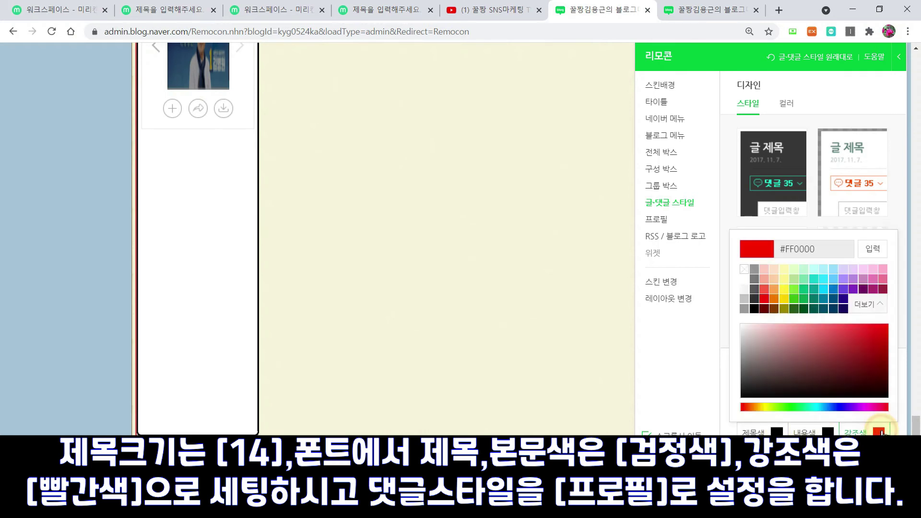
{"action": "left_click", "coordinate": [764, 299]}
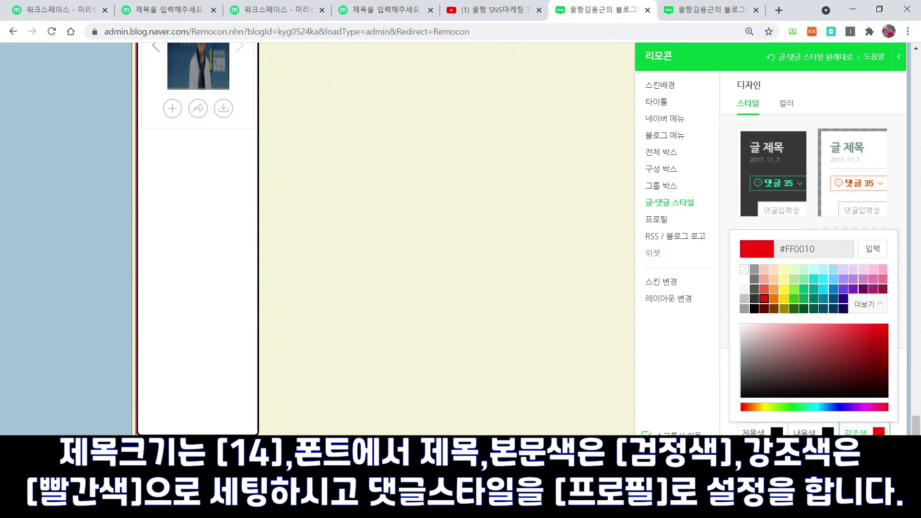
- Set the comment style (댓글 스타일) to 프로필 and look over the blog preview
{"action": "left_click", "coordinate": [858, 451]}
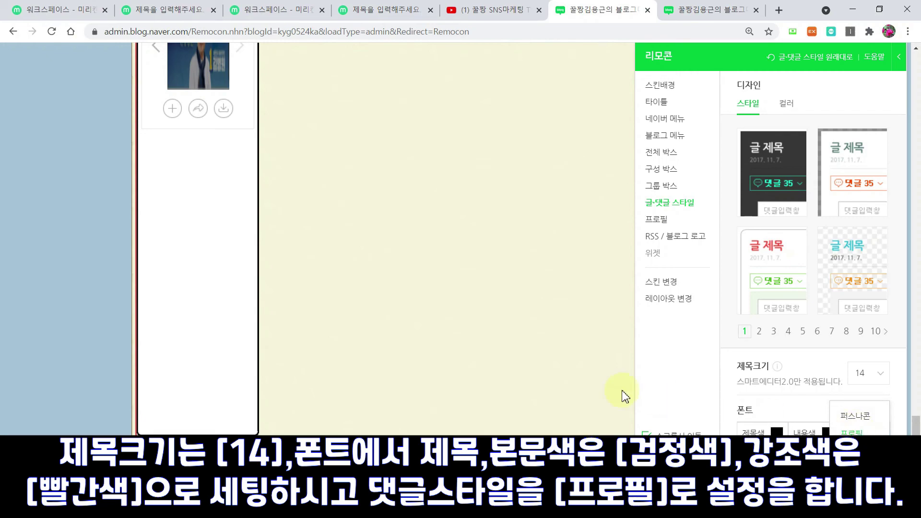
{"action": "scroll", "coordinate": [483, 353], "scroll_direction": "up", "scroll_amount": 10}
{"action": "scroll", "coordinate": [383, 342], "scroll_direction": "down", "scroll_amount": 5}
{"action": "scroll", "coordinate": [384, 342], "scroll_direction": "up", "scroll_amount": 10}
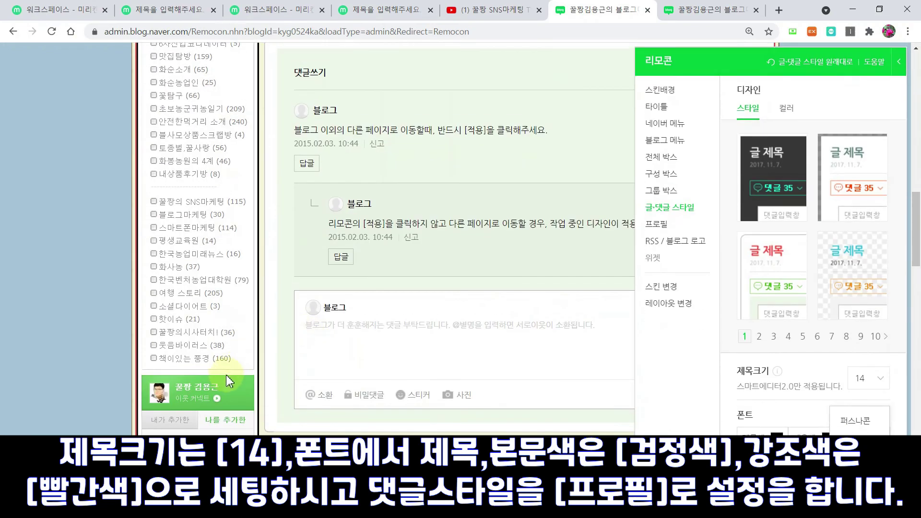
{"action": "scroll", "coordinate": [168, 375], "scroll_direction": "up", "scroll_amount": 3}
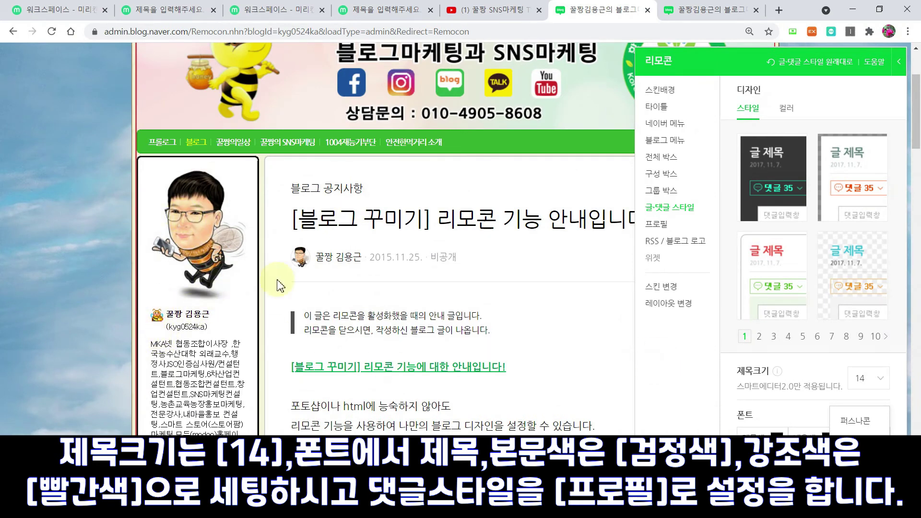
{"action": "left_click", "coordinate": [856, 433]}
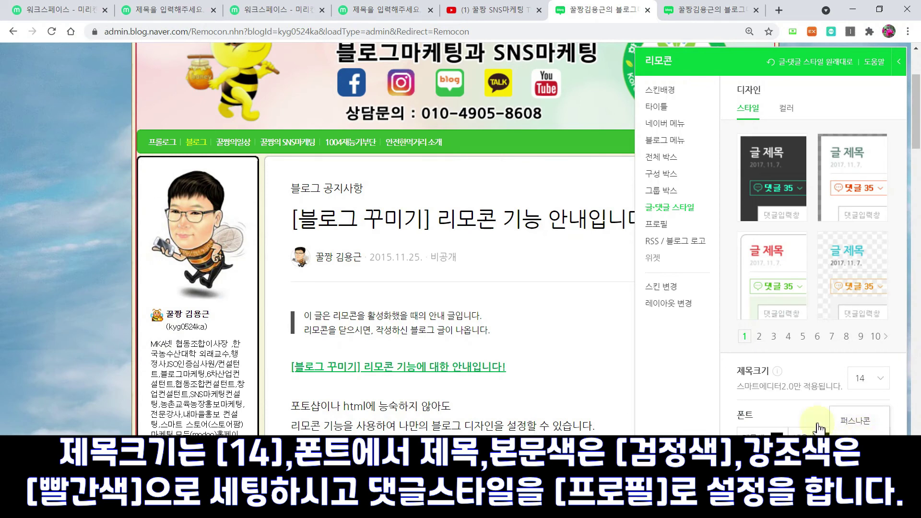
- Look at the profile (프로필) design options and apply the current detailed design to the blog
{"action": "left_click", "coordinate": [658, 225]}
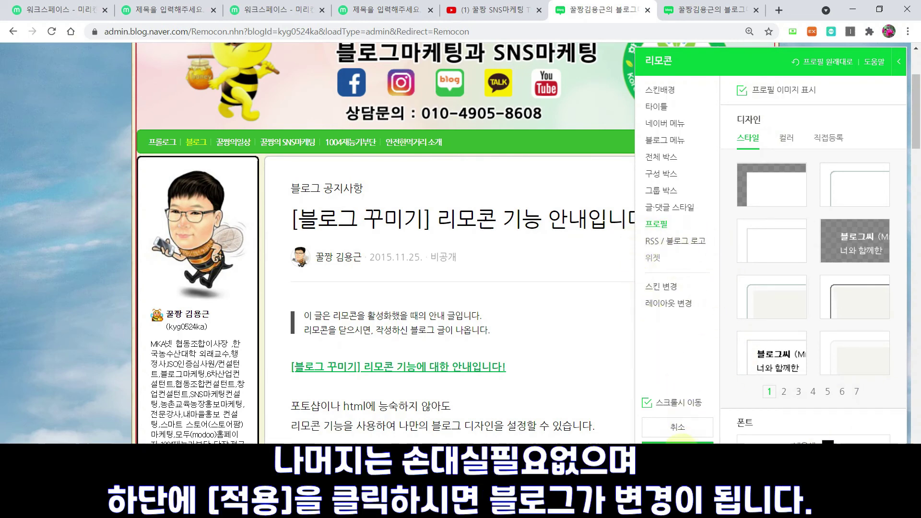
{"action": "left_click", "coordinate": [678, 446]}
{"action": "left_click", "coordinate": [571, 326]}
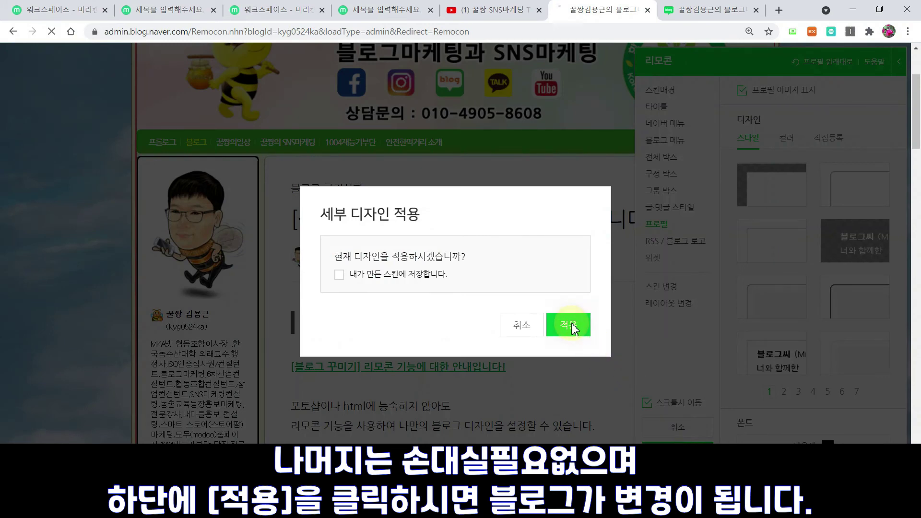